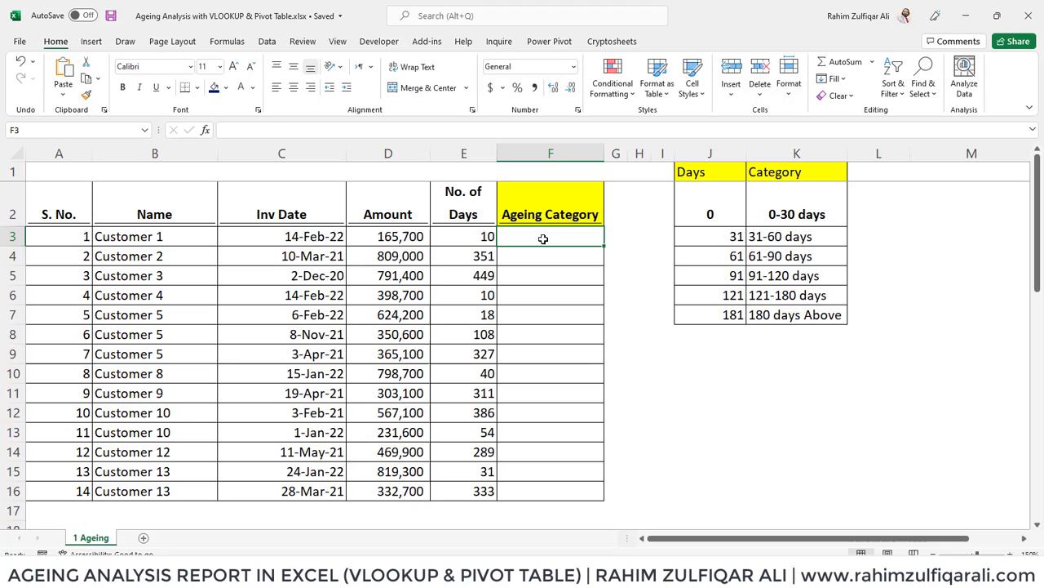
key(Left)
key(Left)
key(Left)
key(Left)
key(Right)
key(Right)
key(Right)
key(Right)
key(Right)
key(Right)
key(Right)
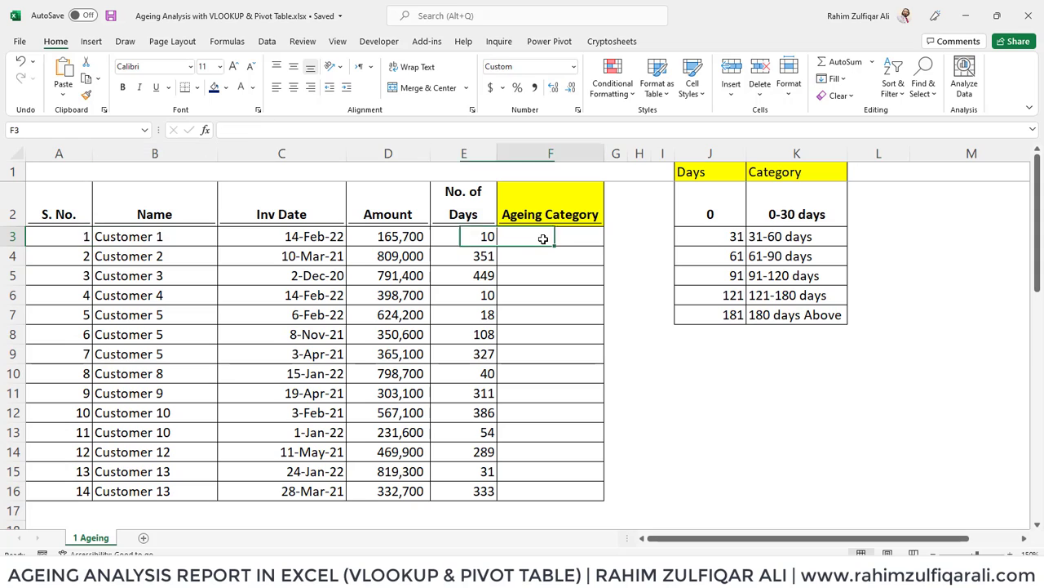
key(Left)
key(Left)
key(Left)
key(Left)
key(Left)
key(Left)
key(Left)
key(Right)
key(Right)
key(Right)
key(Right)
key(Right)
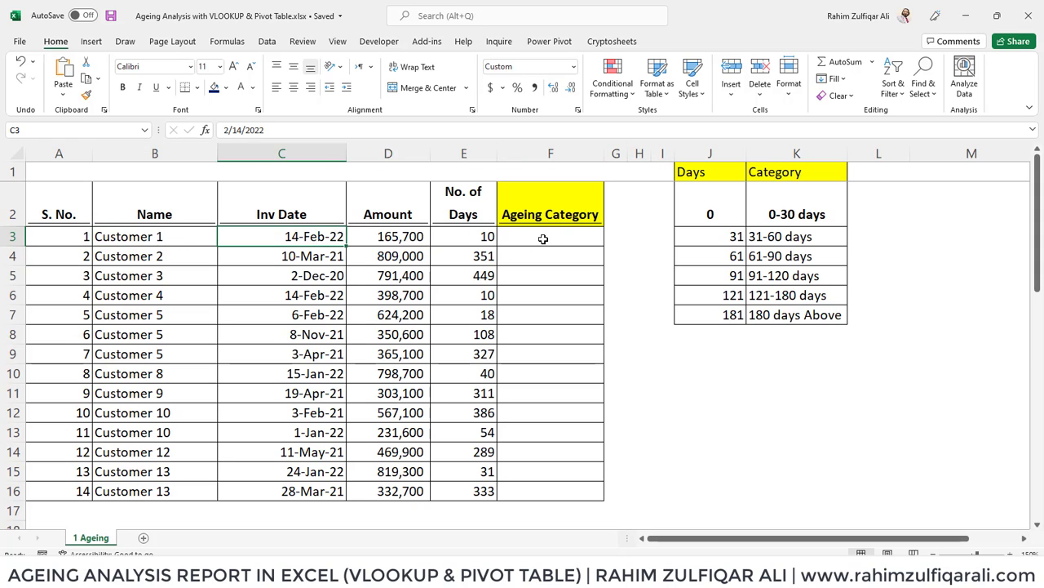
key(Left)
key(Left)
key(Left)
key(Left)
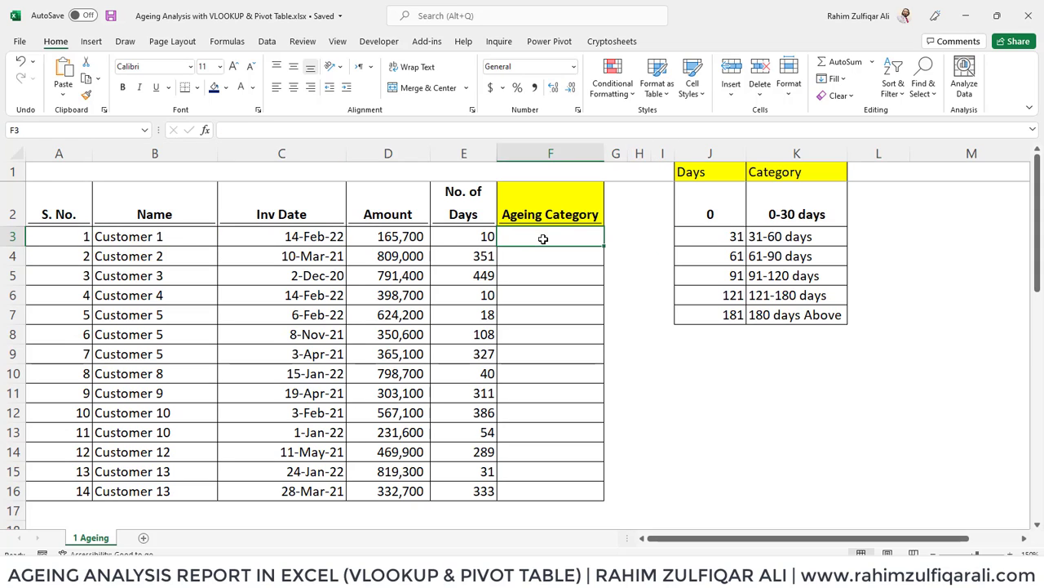
key(Right)
key(Right)
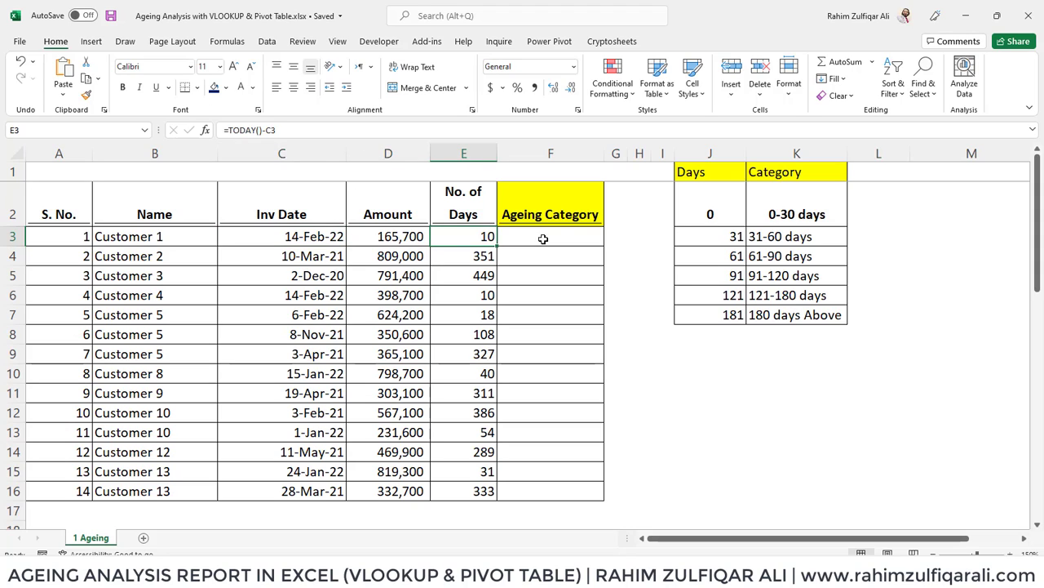
key(Right)
key(Right)
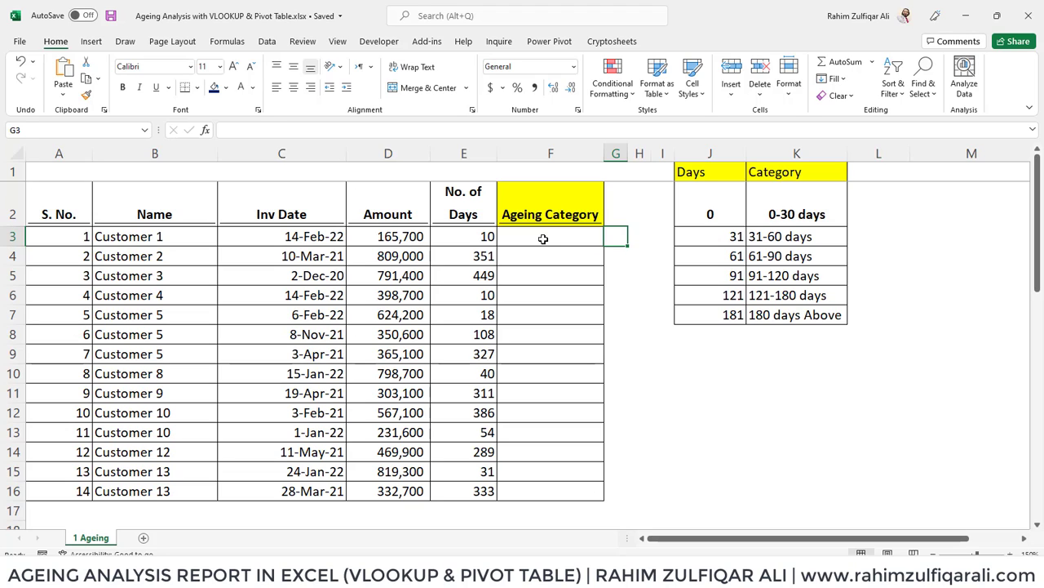
key(Left)
key(Left)
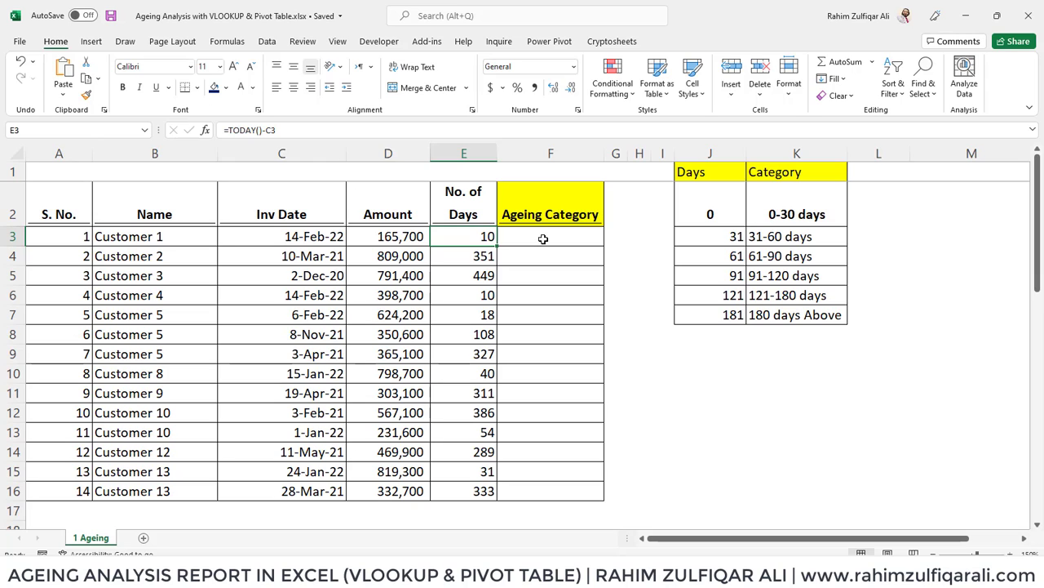
click(542, 238)
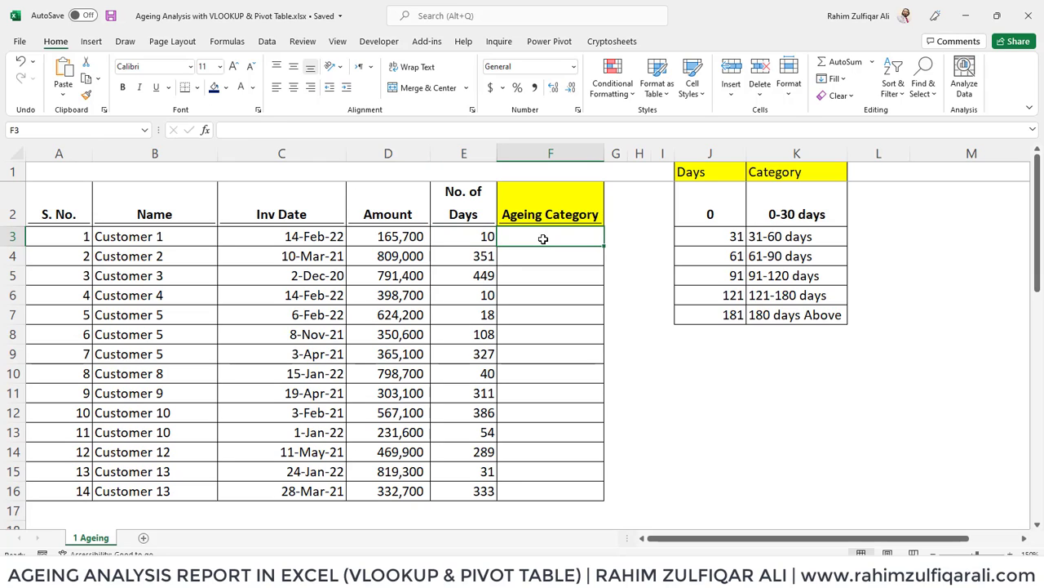
key(Left)
key(Left)
key(Left)
key(Left)
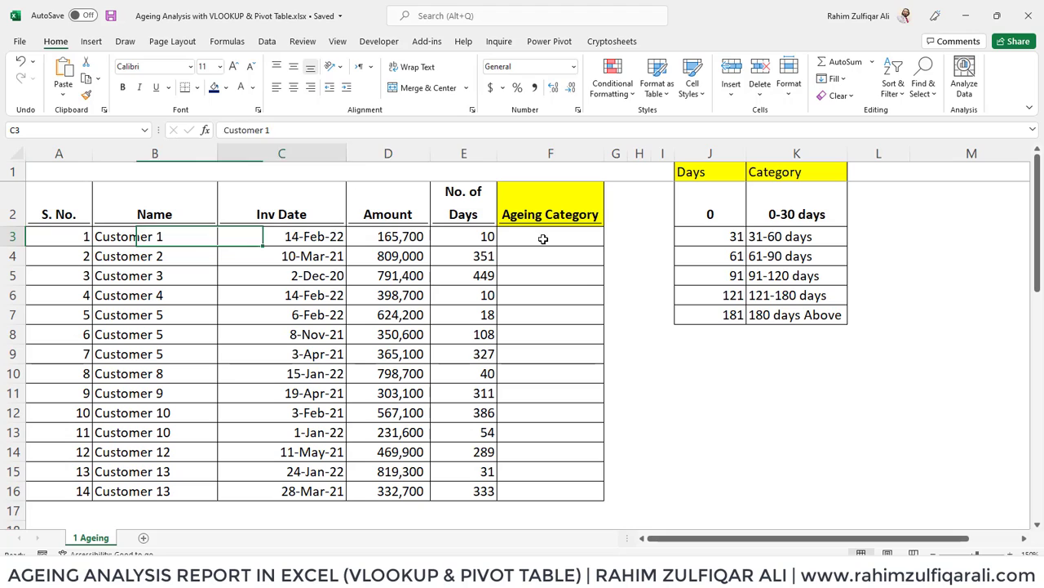
key(Right)
key(Right)
key(Right)
key(Right)
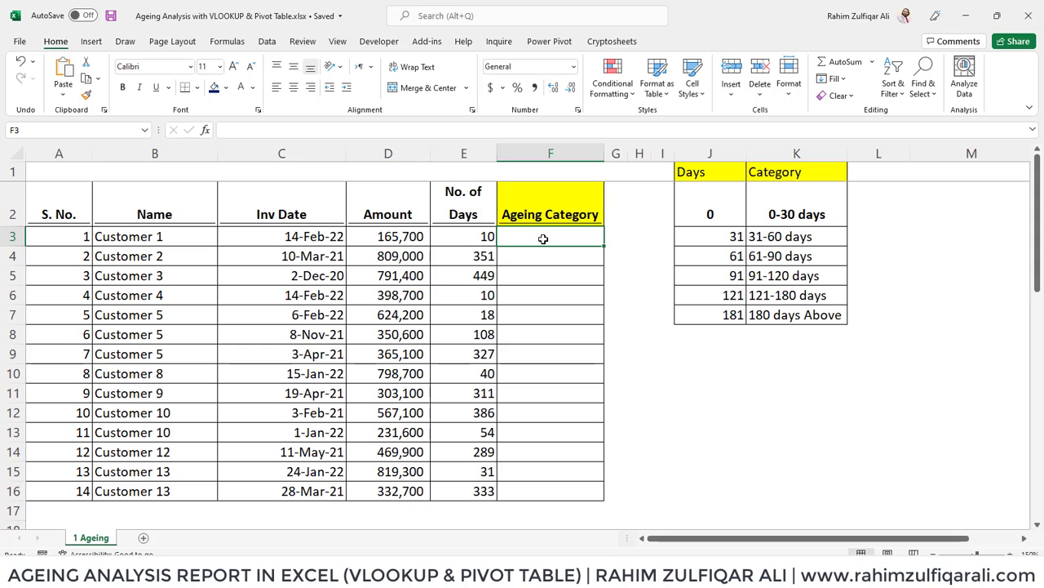
Review the S. No. column of the invoice table, including its header and first rows
key(Down)
key(Left)
key(Left)
key(Left)
key(Left)
key(Left)
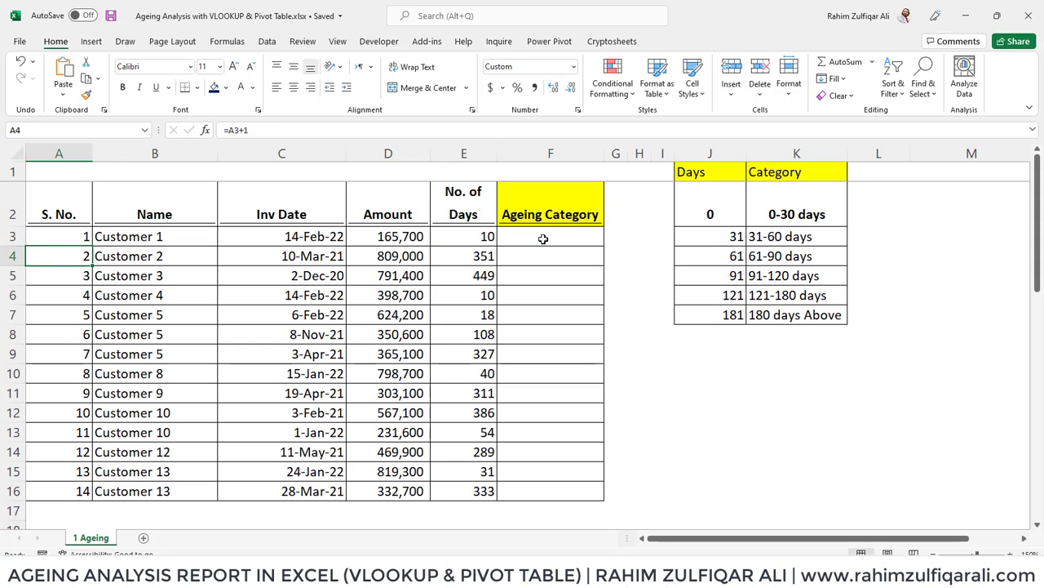
key(Up)
key(Up)
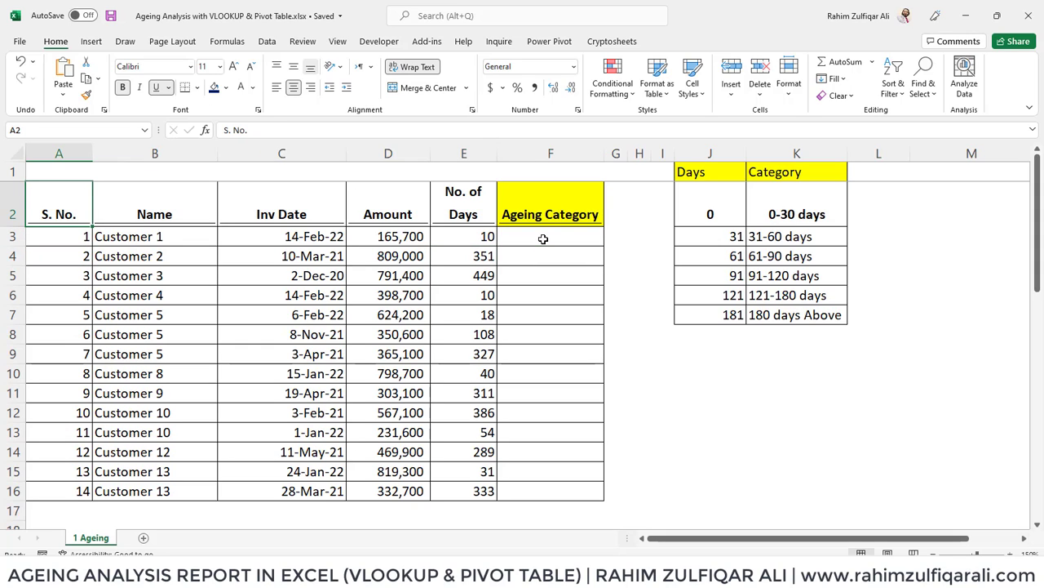
key(Down)
key(Down)
key(Down)
key(Down)
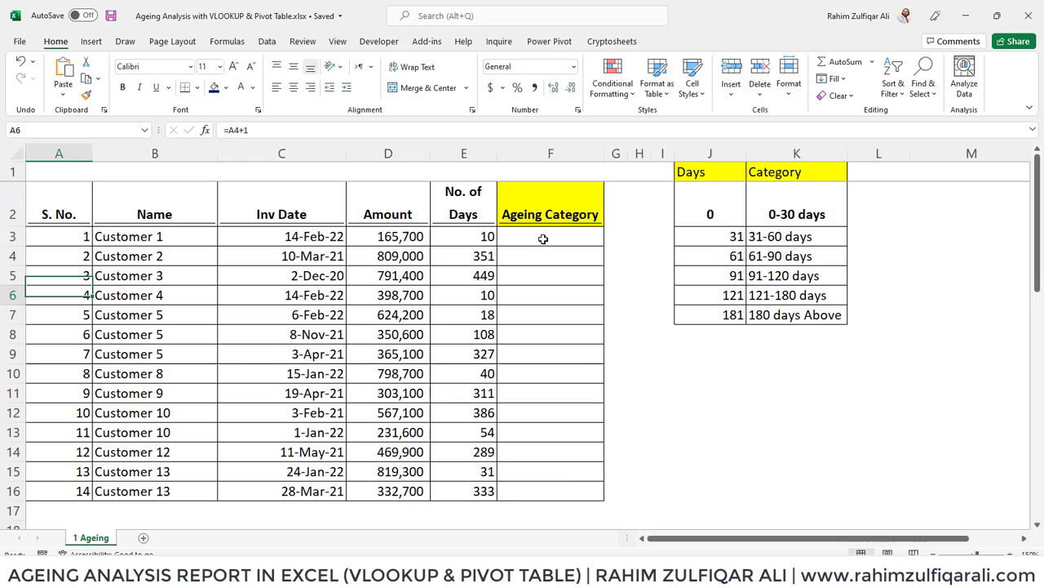
Review the Name, Inv Date and Amount columns of the invoice table
key(Right)
key(Up)
key(Up)
key(Up)
key(Up)
key(Right)
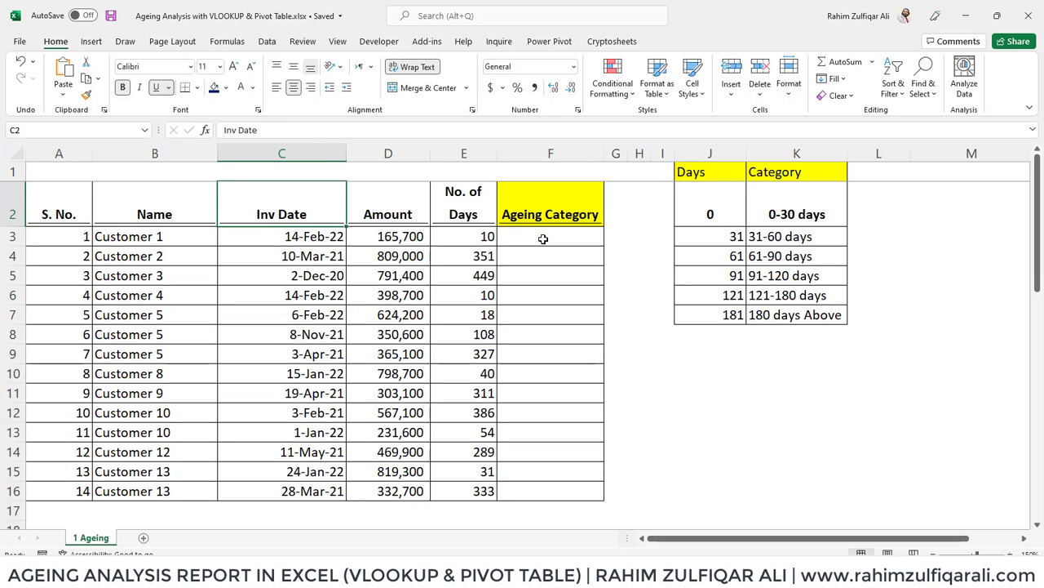
key(Down)
key(Down)
key(Down)
key(Down)
key(Down)
key(Down)
key(Right)
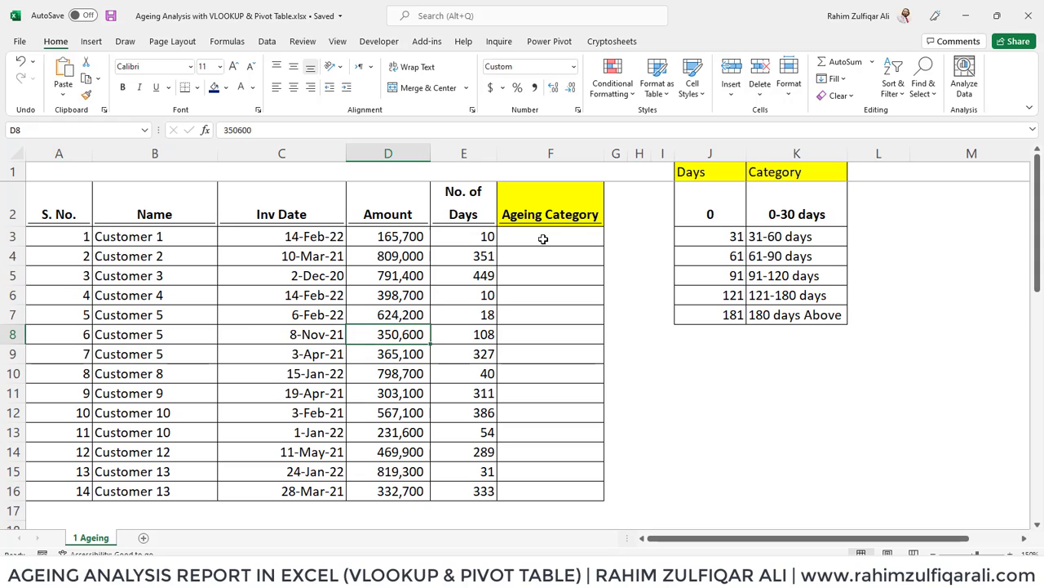
key(Up)
key(Up)
key(Up)
key(Up)
key(Up)
key(Up)
Examine the formula that calculates the first customer's No. of Days in cell E3
key(Right)
key(Down)
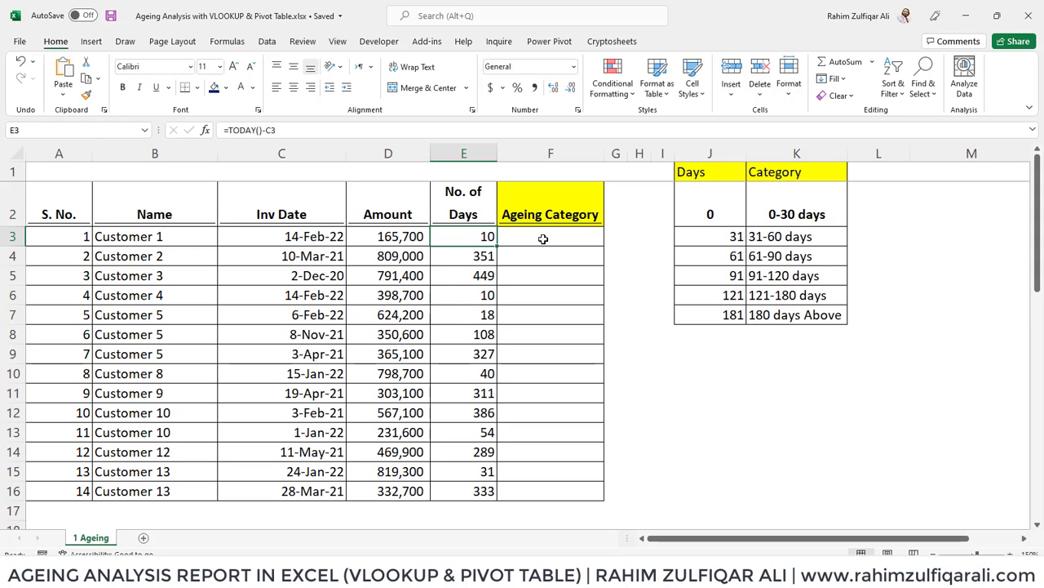
key(F2)
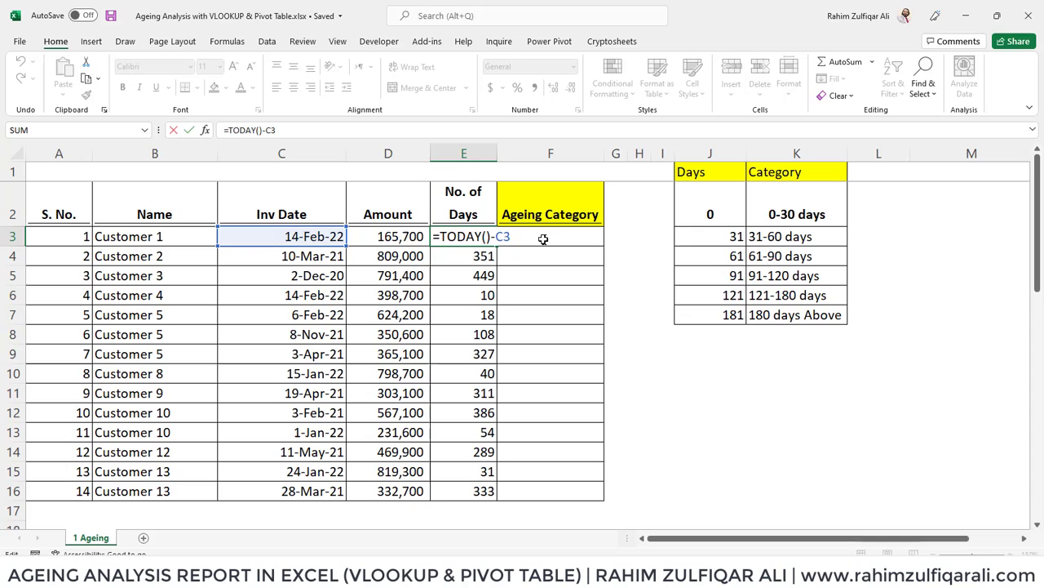
key(Left)
key(Left)
key(Left)
key(Left)
key(Left)
key(Left)
key(Left)
key(Left)
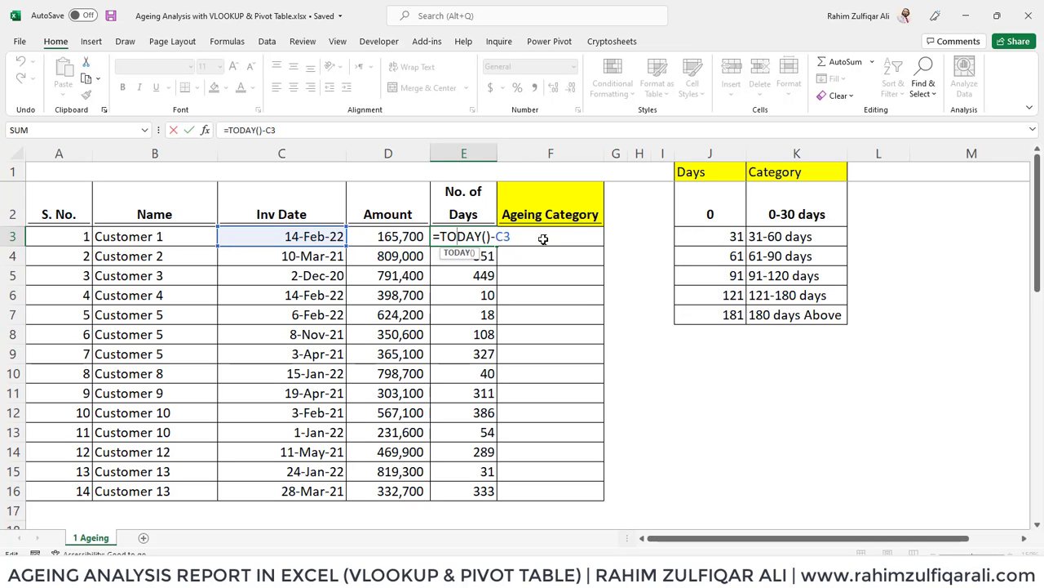
key(Right)
key(Right)
key(Right)
key(Right)
key(Right)
key(Right)
key(Right)
key(Return)
Check the No. of Days entries down to row 10 and return to cell E3
key(Down)
key(Down)
key(Down)
key(Down)
key(Down)
key(Down)
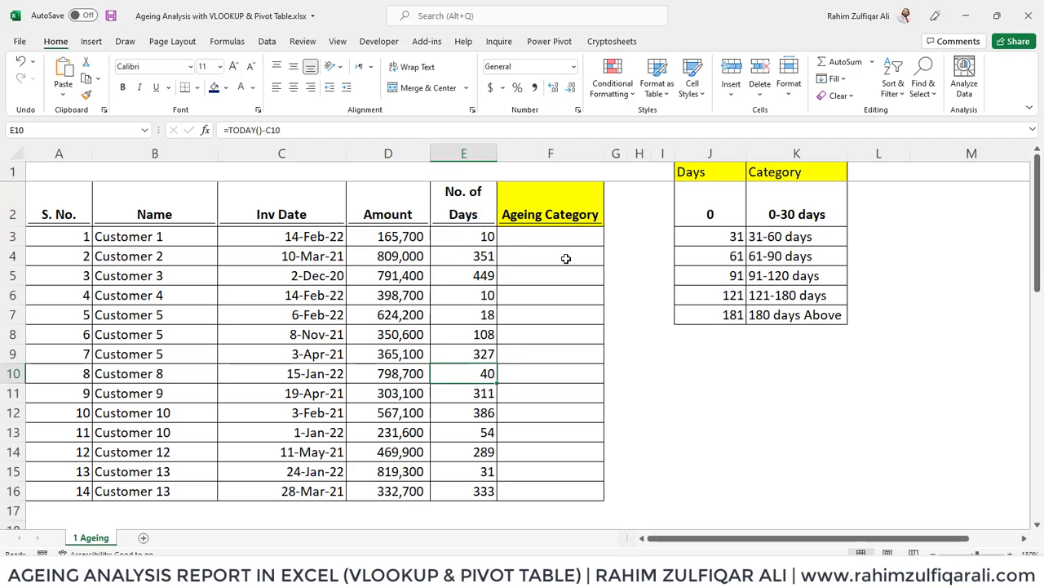
key(Up)
key(Up)
key(Up)
key(Up)
key(Up)
key(Up)
key(Up)
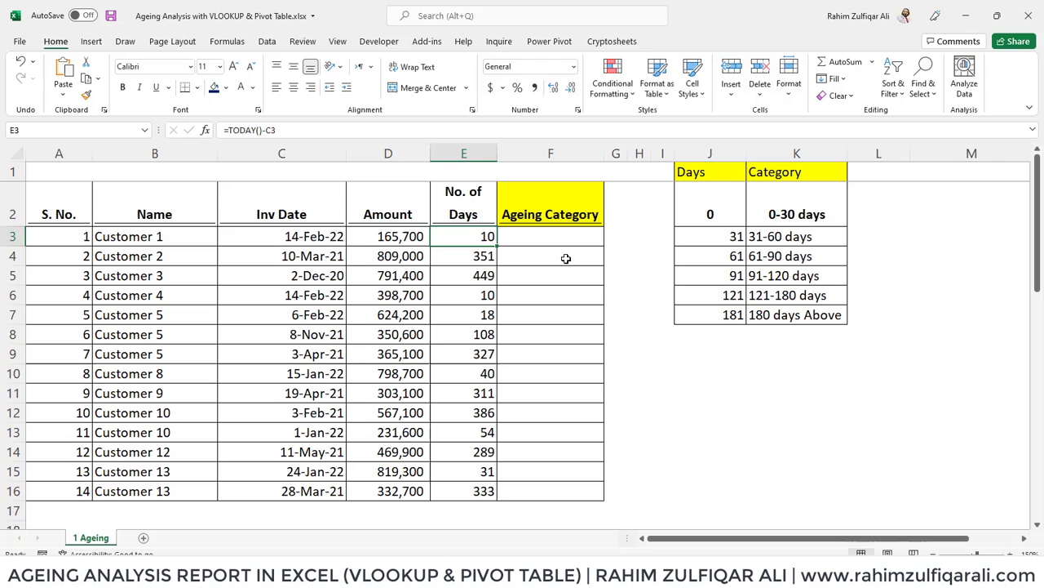
Examine the extent of the Days and Category lookup table, starting at cell J1
key(Right)
key(Right)
key(Right)
key(Right)
key(Right)
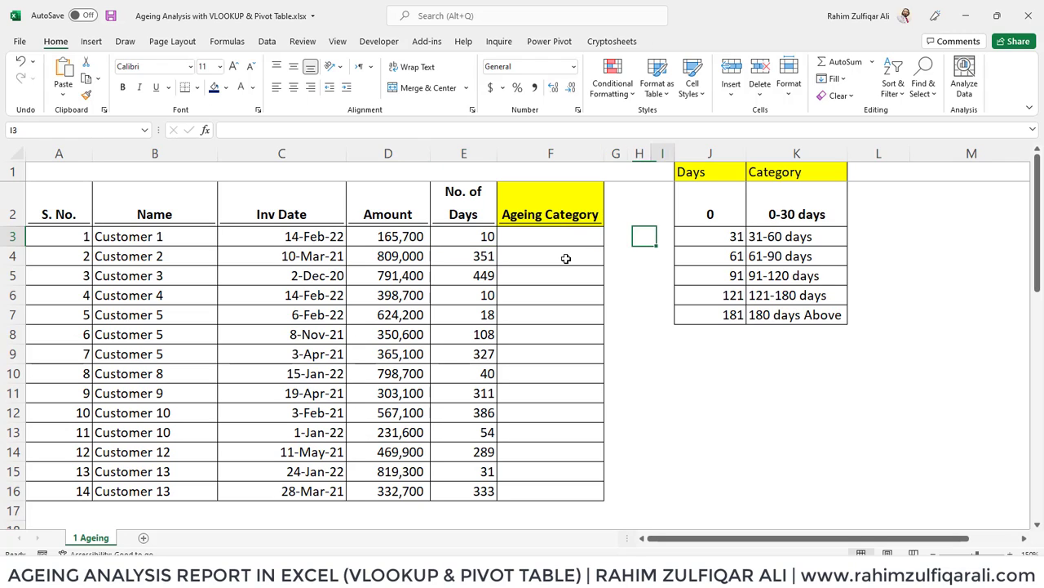
key(Up)
key(Up)
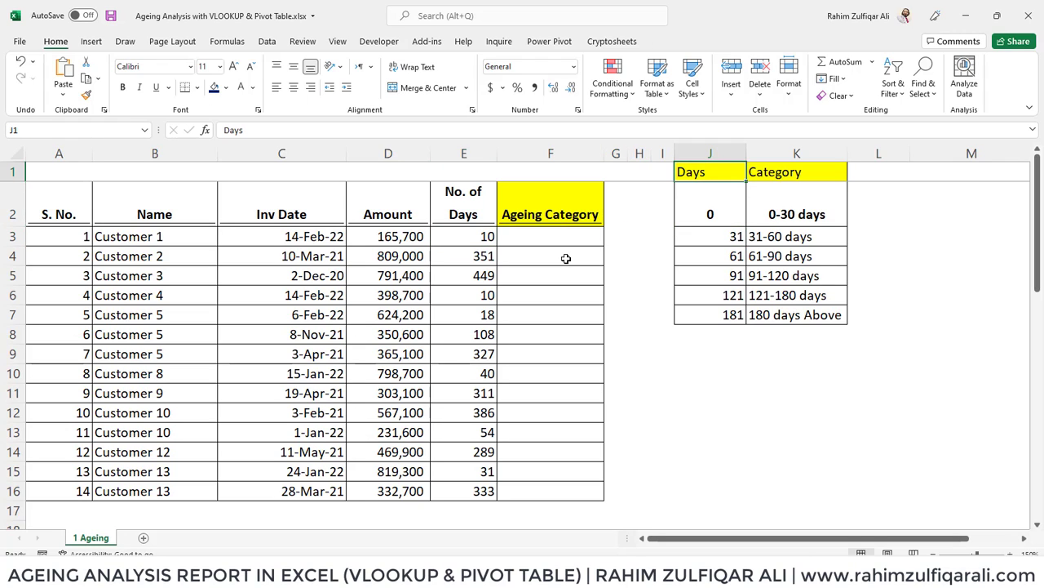
key(shift+Right)
key(ctrl+shift+Down)
key(Left)
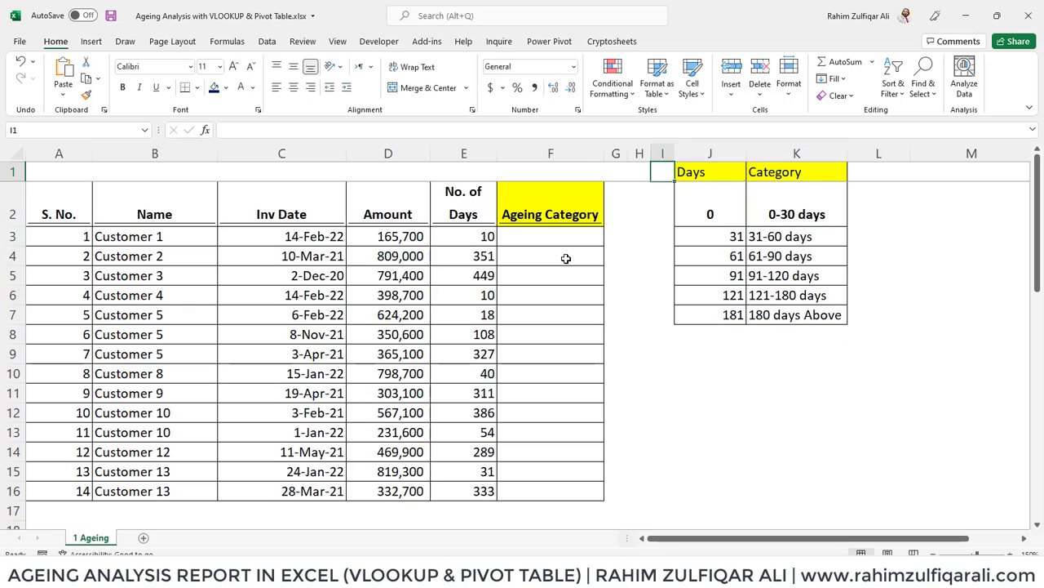
key(Right)
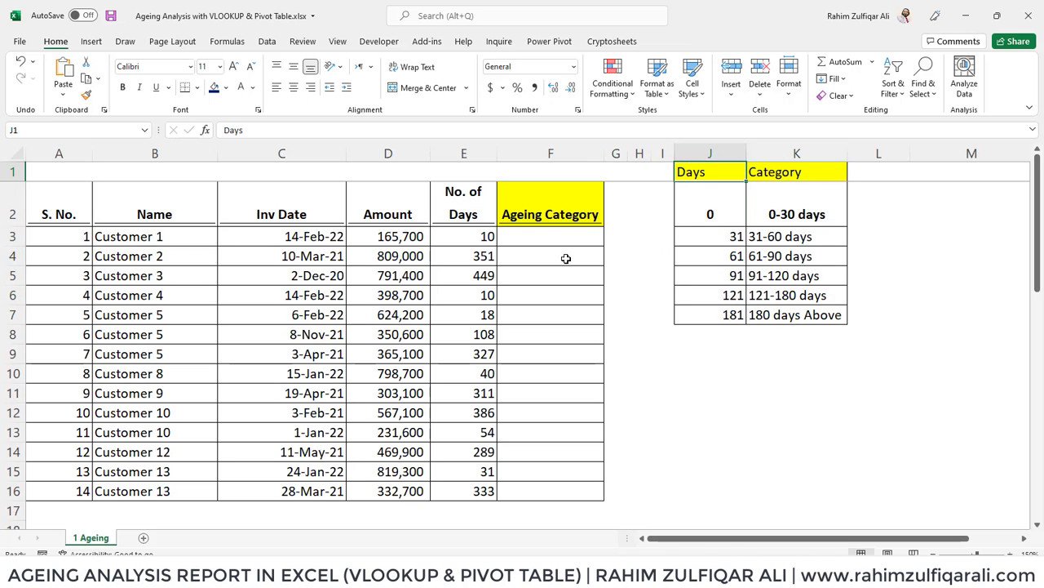
key(shift+Right)
key(ctrl+shift+Down)
key(Left)
key(Right)
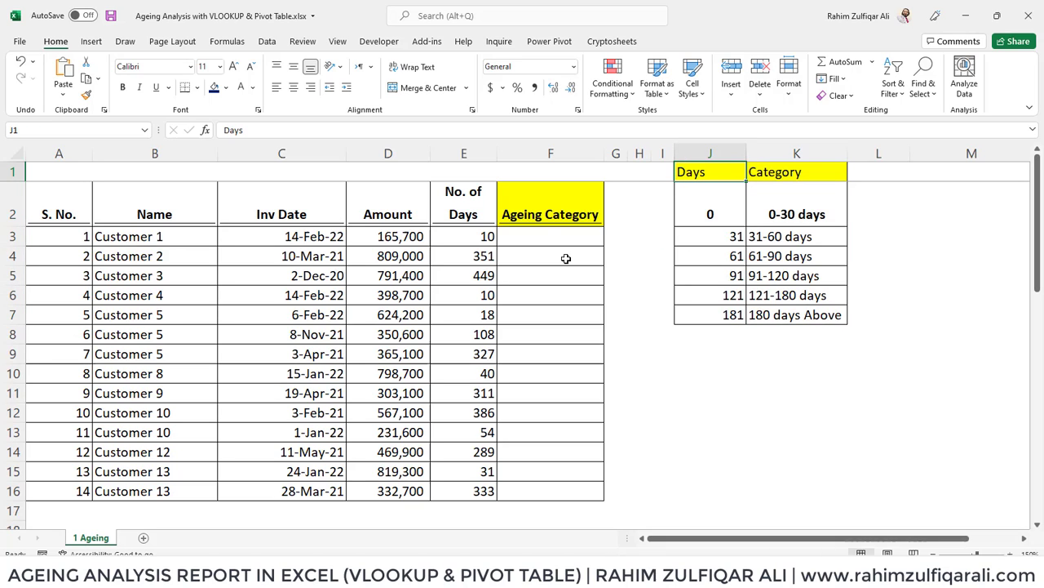
Compare the first customer's No. of Days with the first band of the Days and Category lookup table
key(Down)
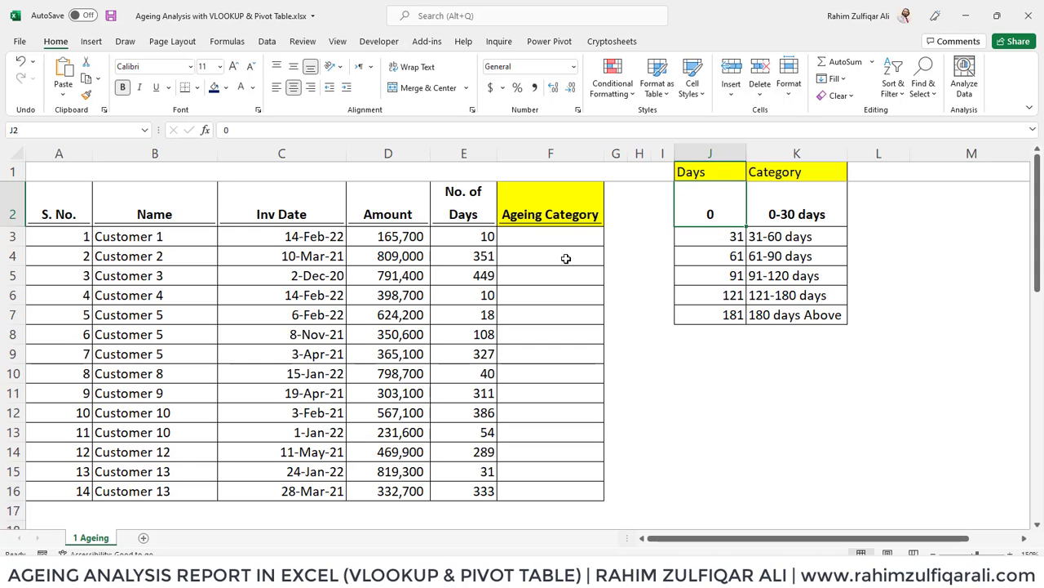
key(Right)
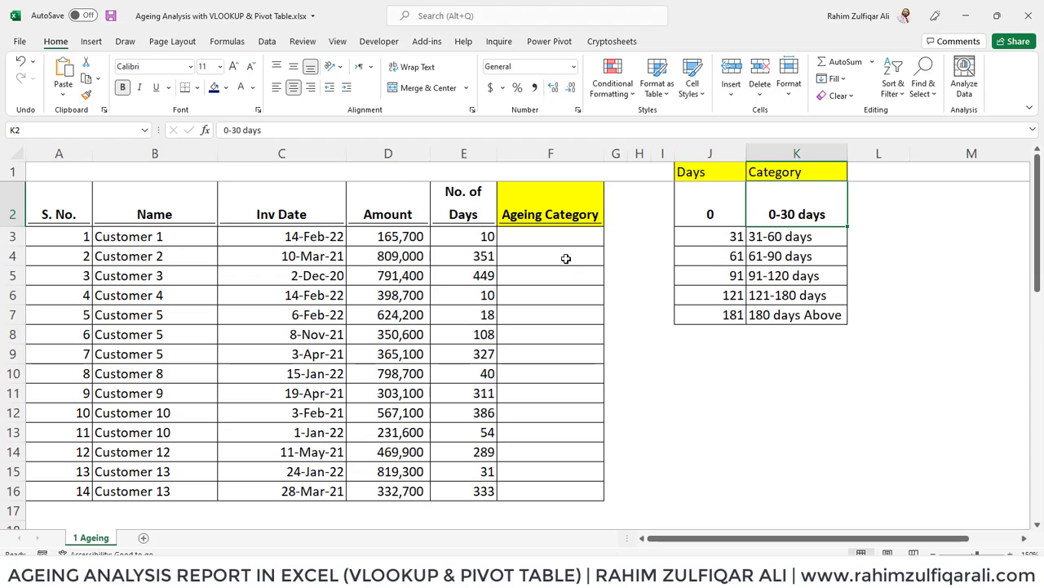
key(Left)
key(ctrl+Left)
key(Down)
key(Left)
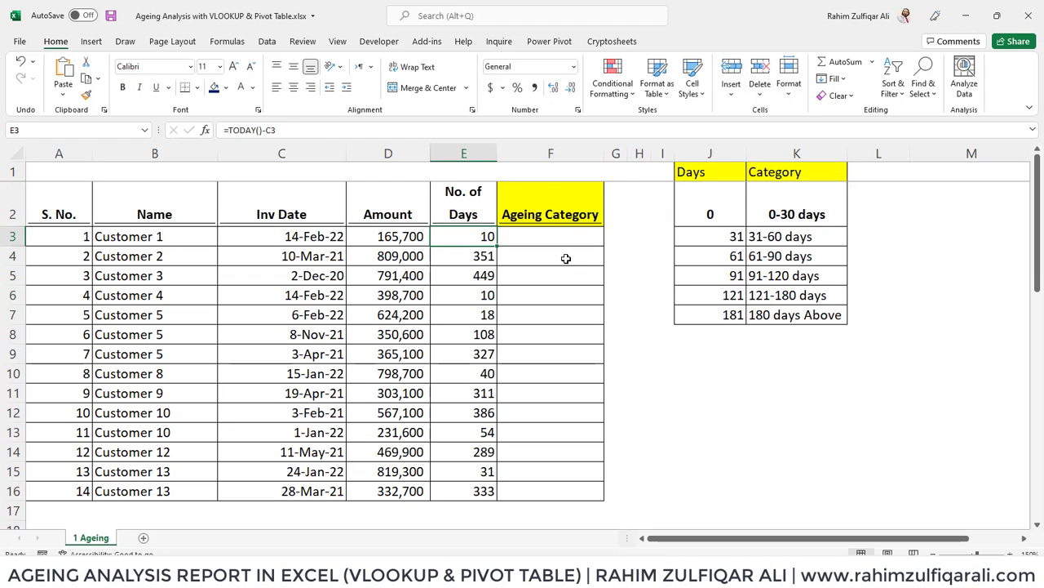
key(Right)
key(Right)
key(Right)
key(Right)
key(Right)
key(Right)
key(Up)
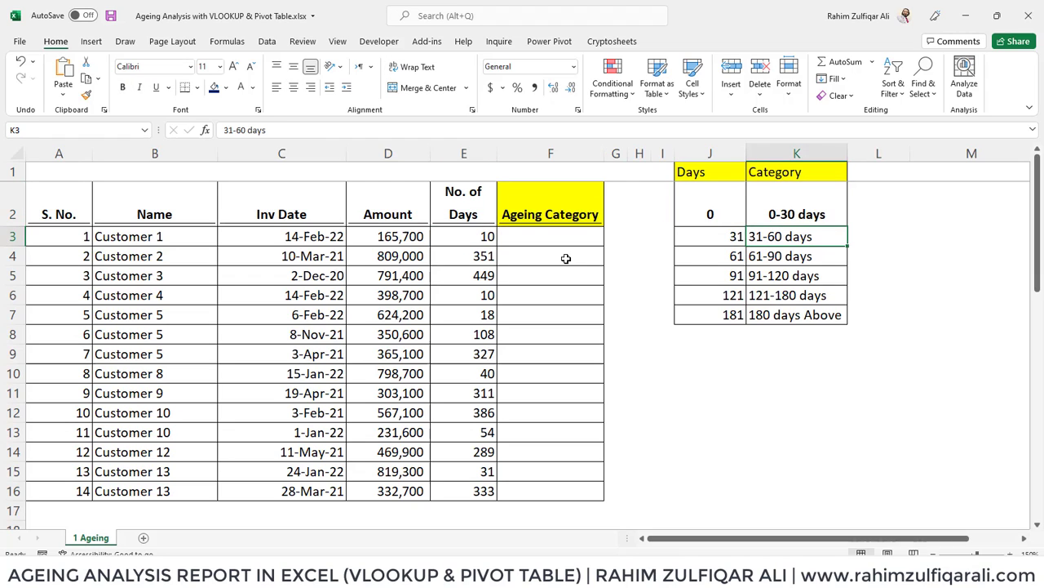
key(Left)
key(Right)
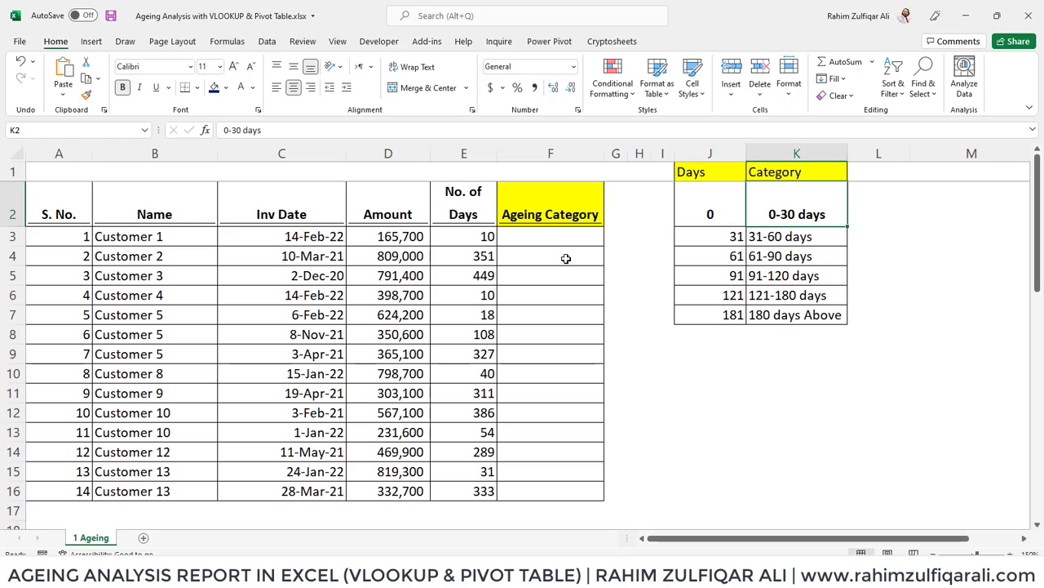
Review the remaining lookup bands in rows 3 to 7 of the Days and Category table
key(Down)
key(Left)
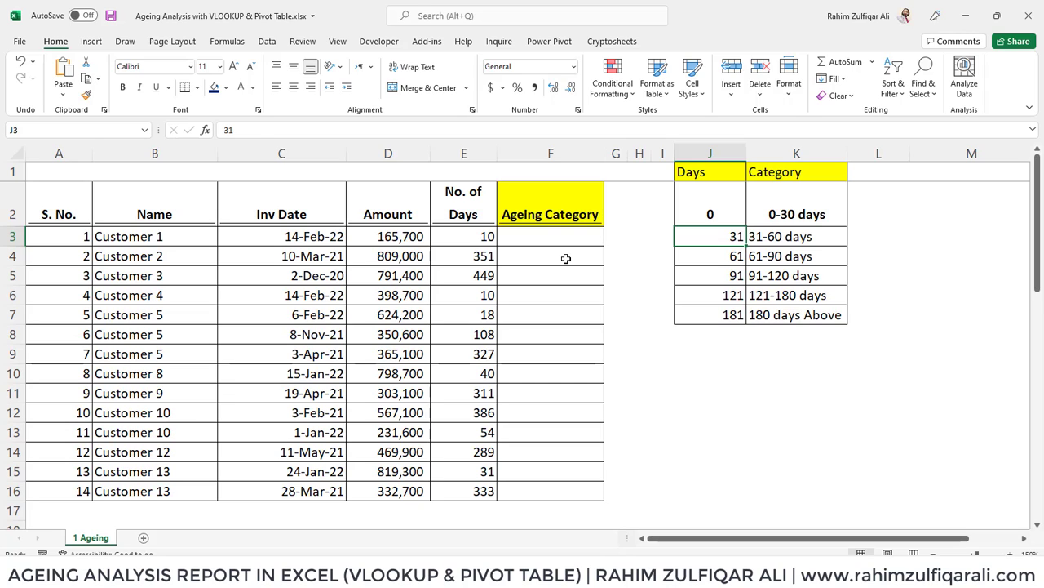
key(Right)
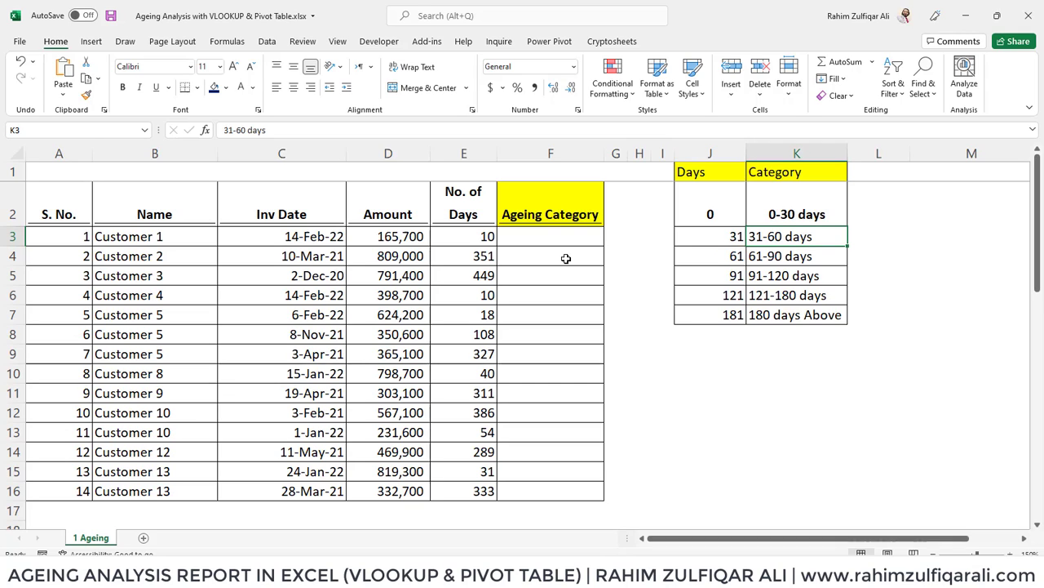
key(Left)
key(Right)
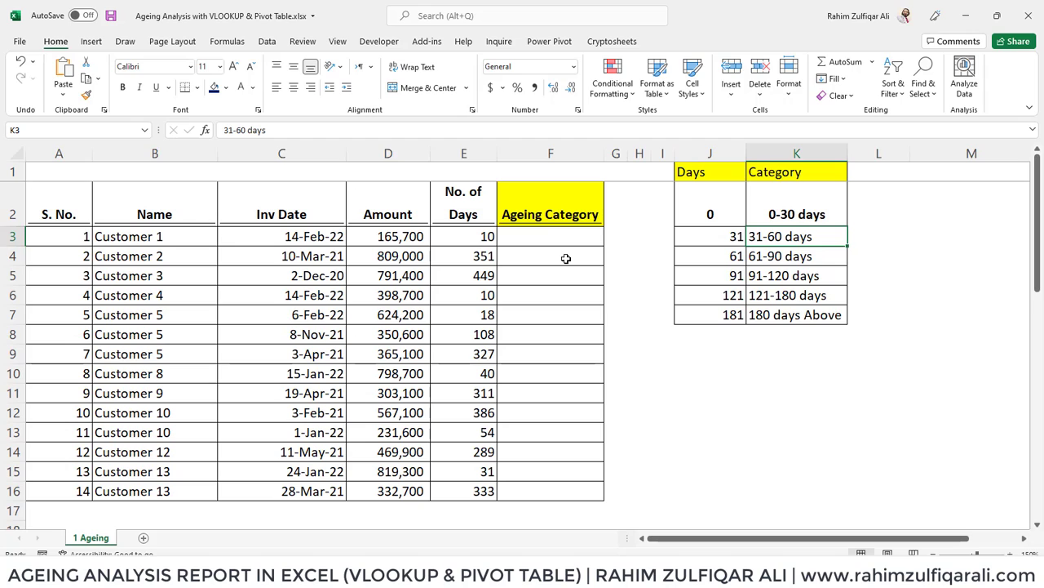
key(Down)
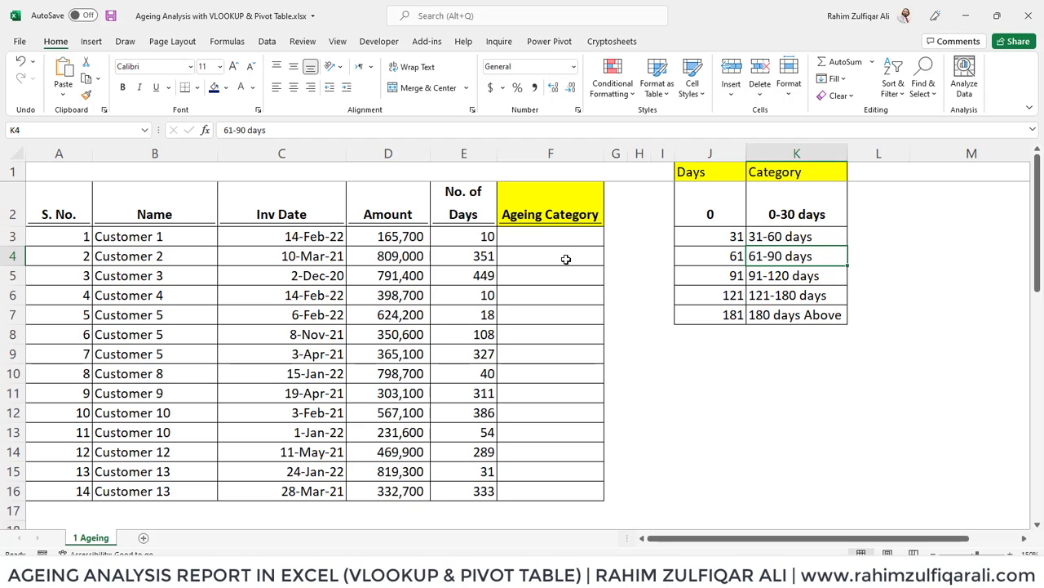
key(Down)
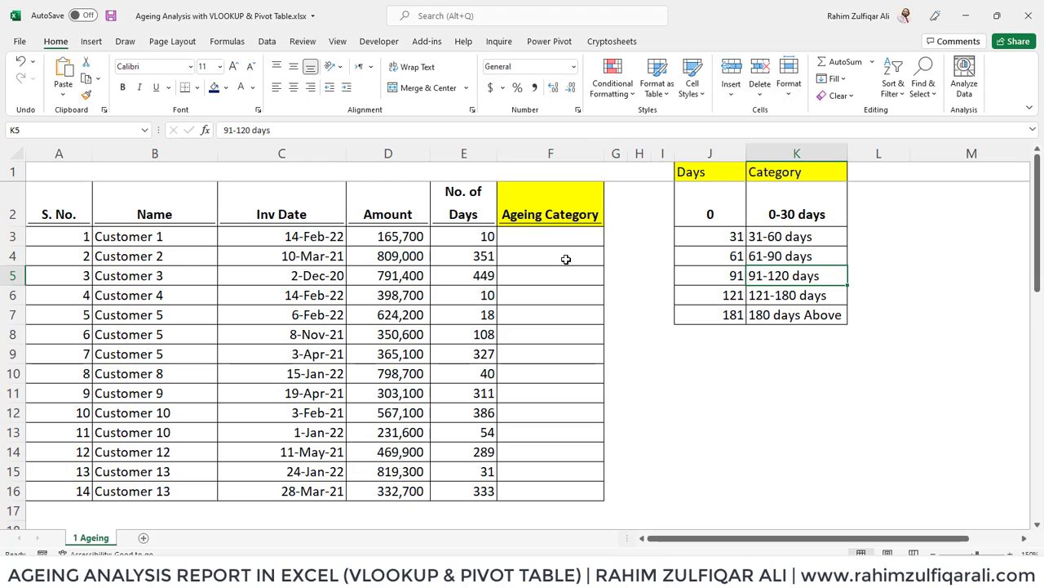
key(Down)
key(Down)
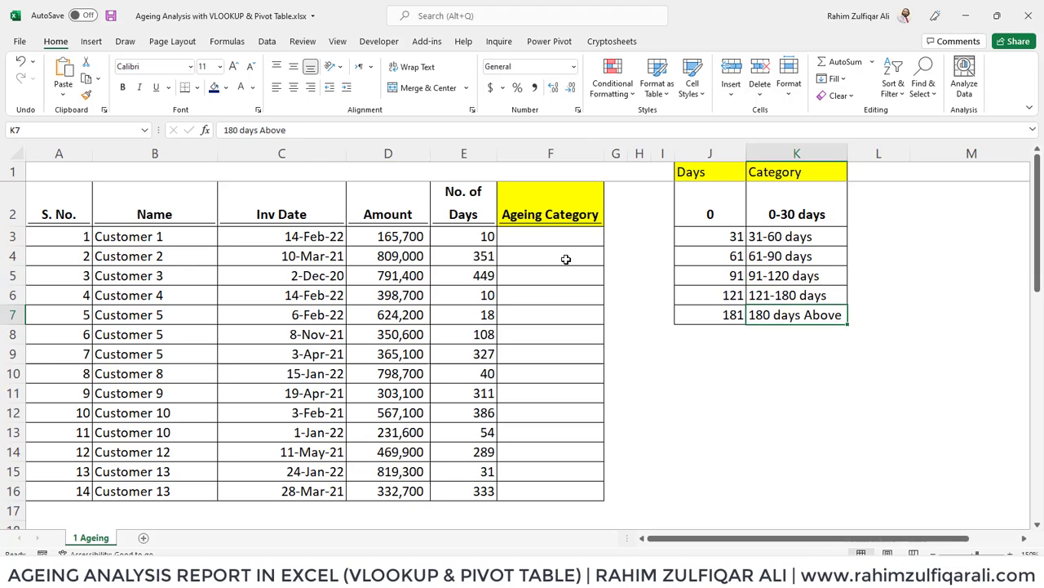
Examine the Category labels in K2:K7 of the lookup table
key(Up)
key(Up)
key(Up)
key(Up)
key(Up)
key(ctrl+shift+Down)
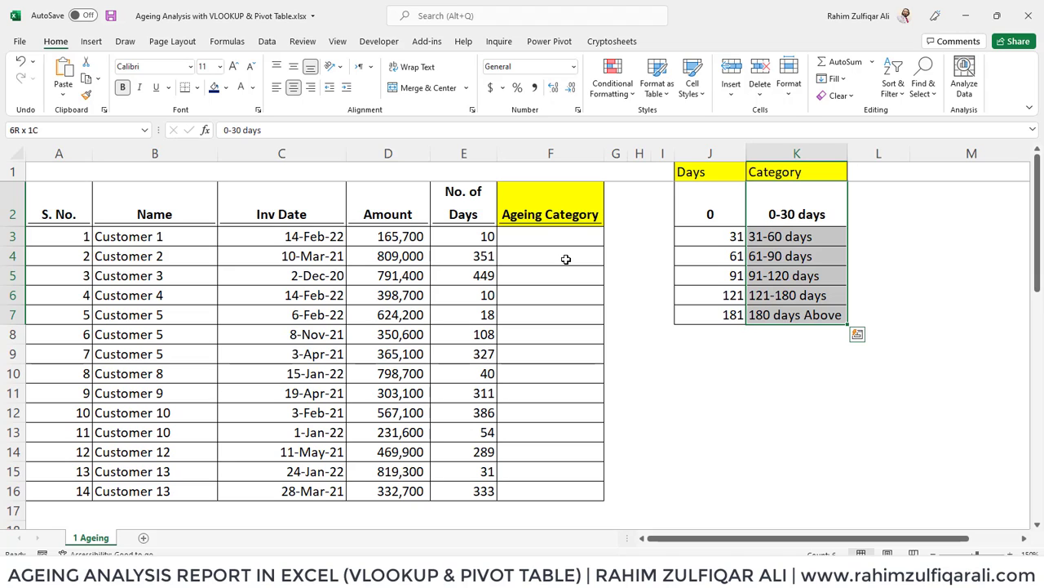
key(Up)
key(Down)
key(Down)
key(Down)
key(Down)
key(Down)
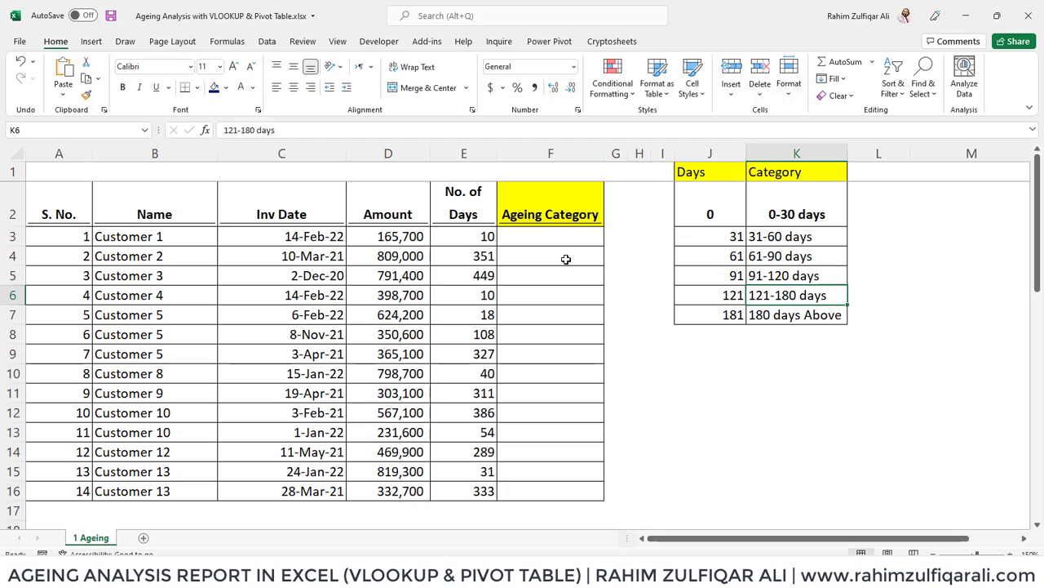
Examine the first two Days thresholds of the lookup table in cells J2 and J3
key(Left)
key(Up)
key(Up)
key(Up)
key(Up)
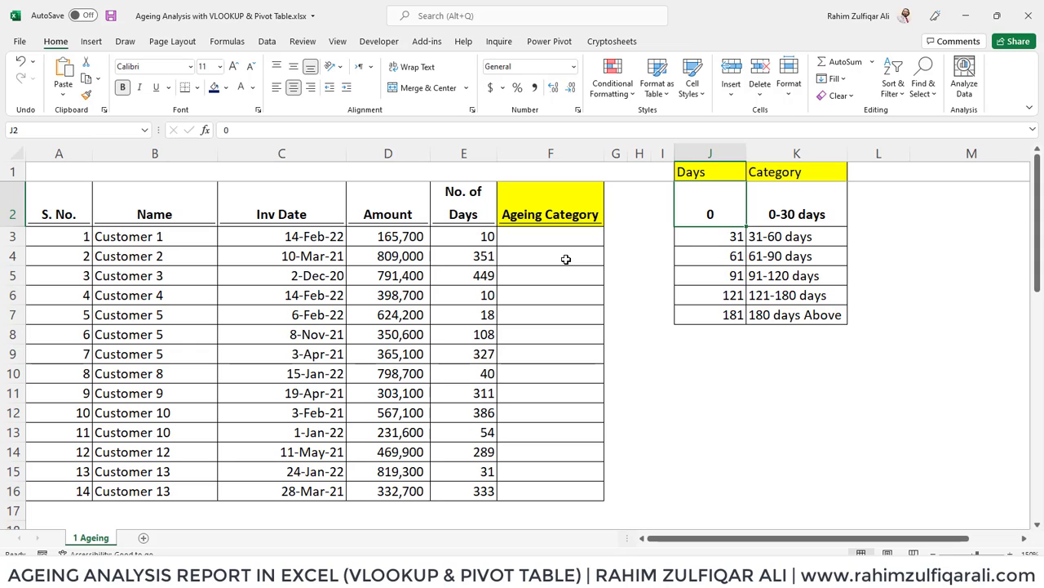
key(Down)
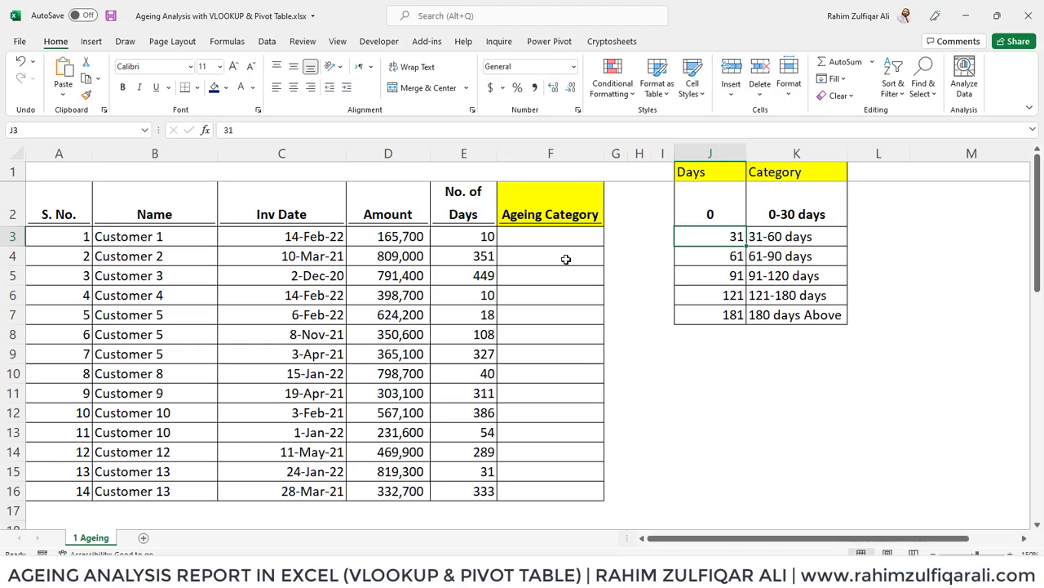
key(Left)
key(Left)
key(Left)
key(Left)
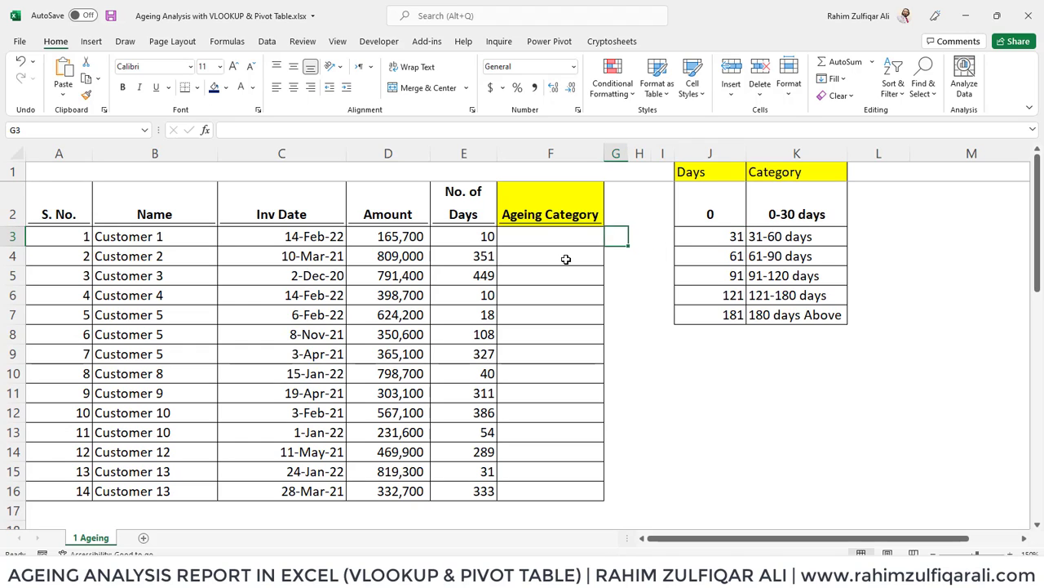
key(F2)
text(=vlo)
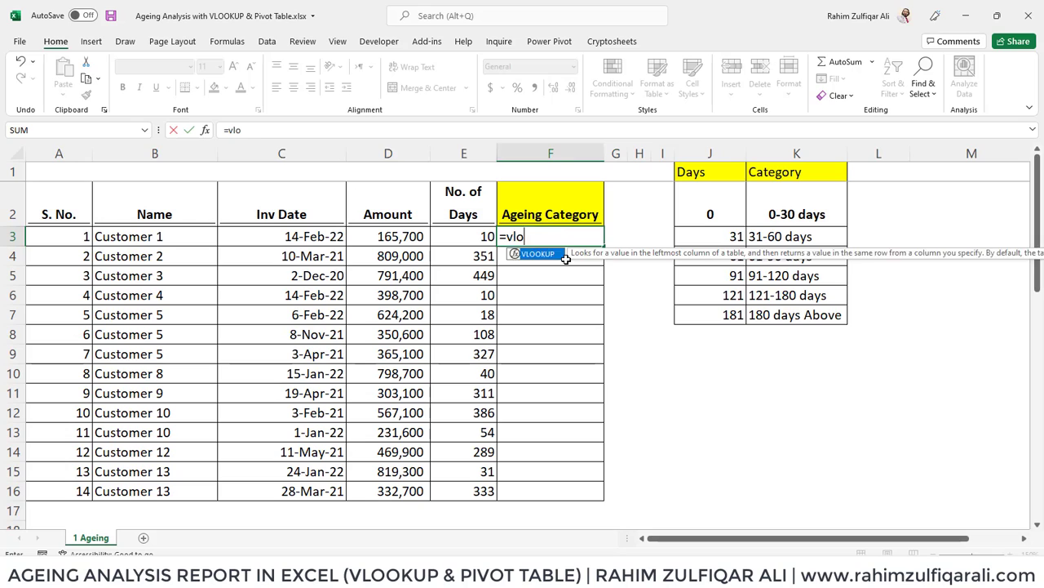
key(Tab)
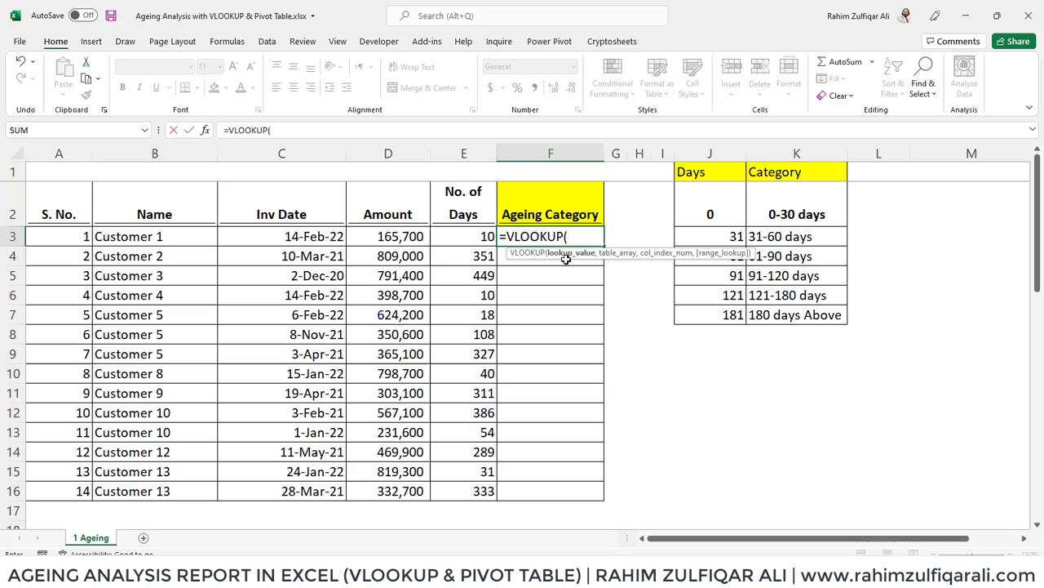
key(Escape)
Examine the full extent of the Days and Category lookup table, J1:K7
key(Right)
key(Right)
key(Right)
key(Up)
key(Up)
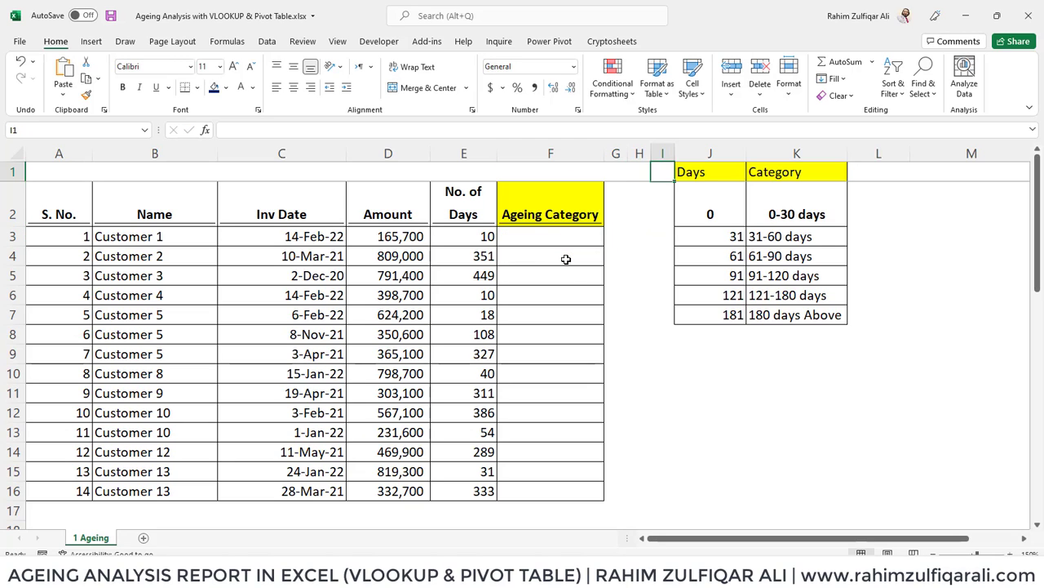
key(Right)
key(shift+Right)
key(ctrl+shift+Down)
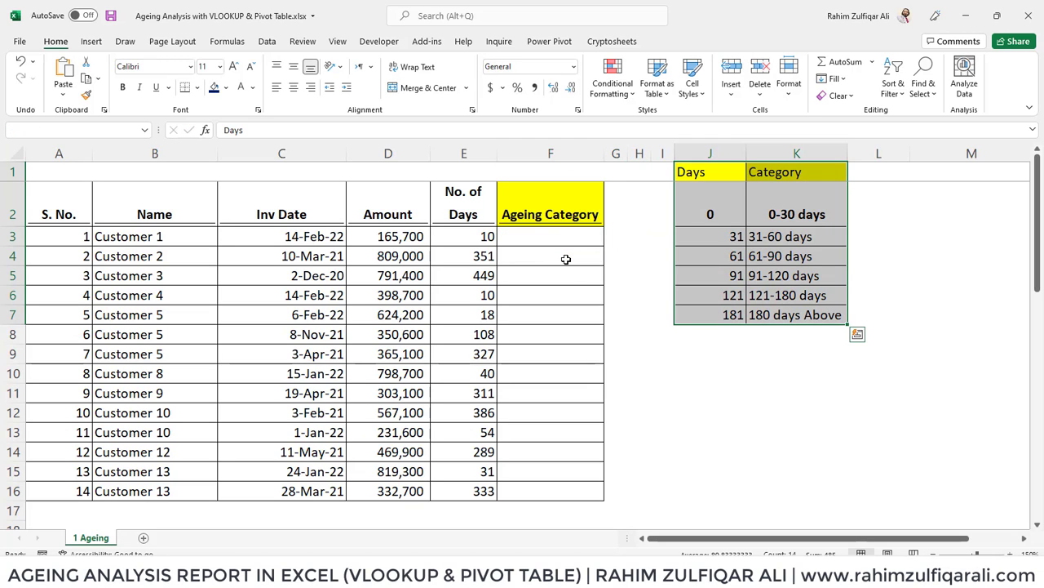
key(Down)
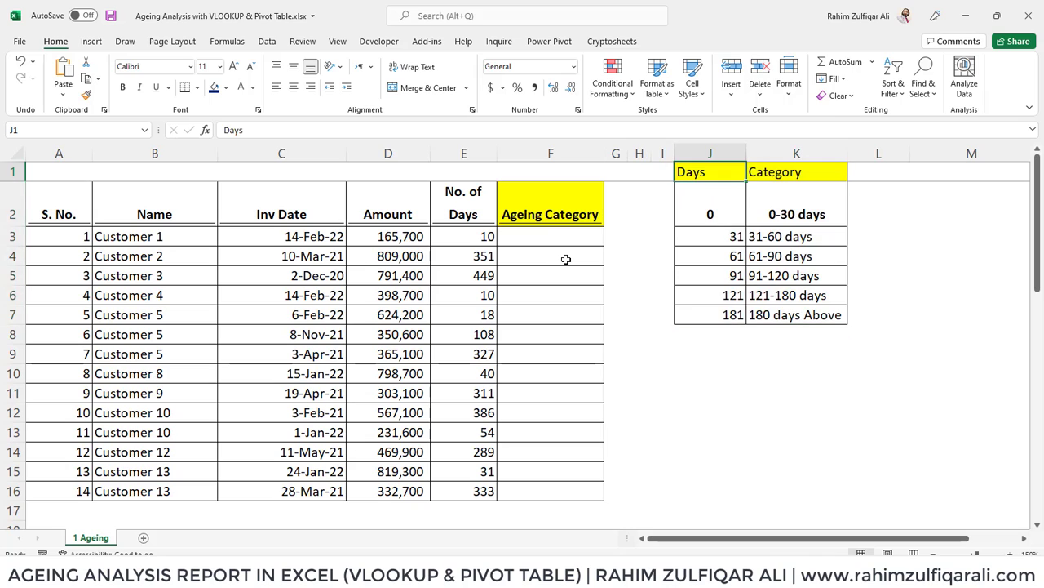
Examine the Days thresholds in J2:J7 and return to the first one
key(ctrl+shift+Down)
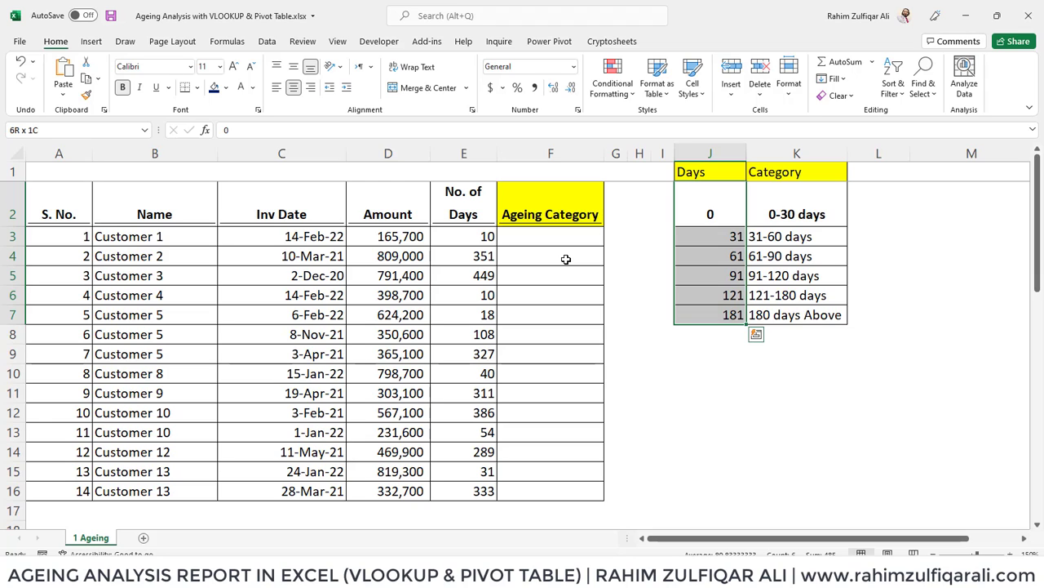
key(Down)
key(Down)
key(Down)
key(Down)
key(Down)
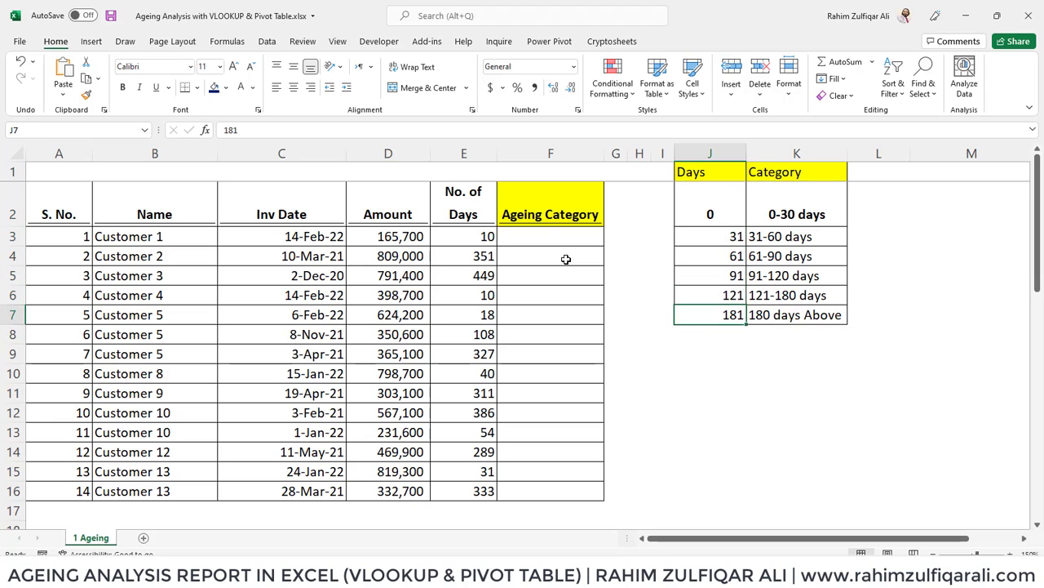
key(Up)
key(Up)
key(Up)
key(Up)
key(Up)
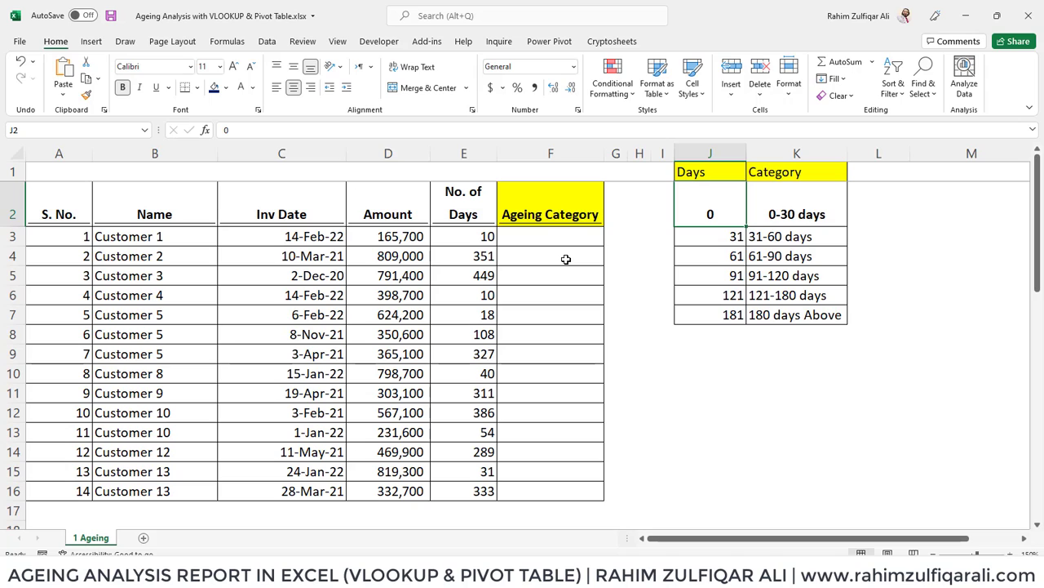
key(Left)
key(Left)
key(Left)
key(Left)
key(Left)
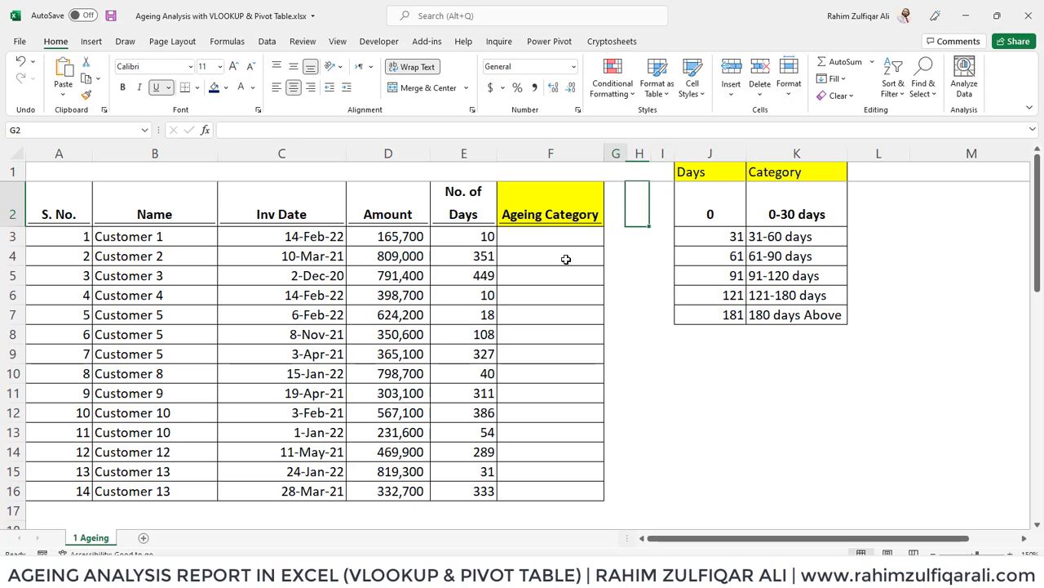
key(Down)
key(Right)
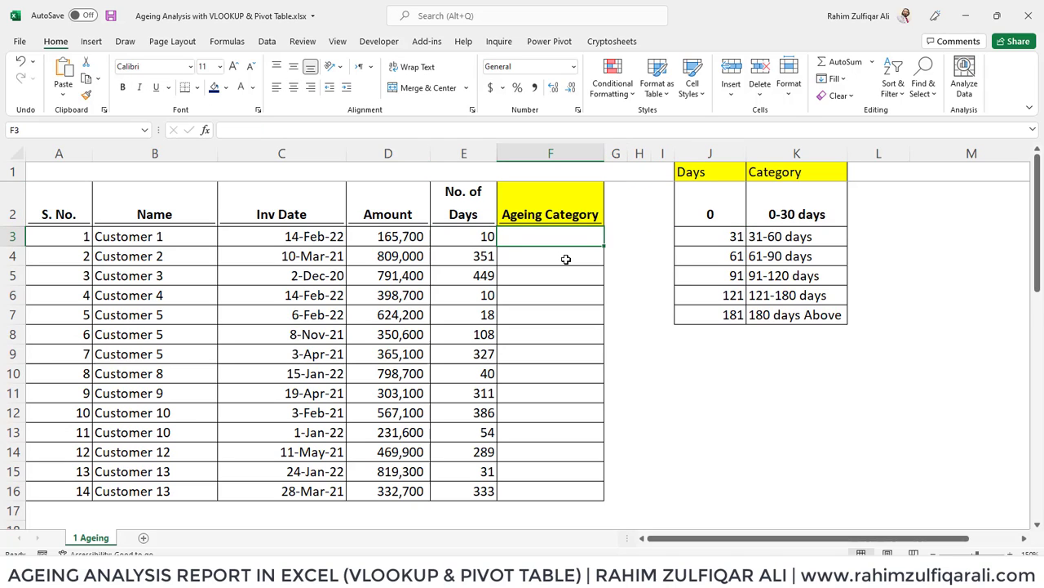
Recheck both columns of the Days and Category lookup table from cell J1 down
key(Right)
key(Right)
key(Right)
key(Right)
key(Up)
key(Up)
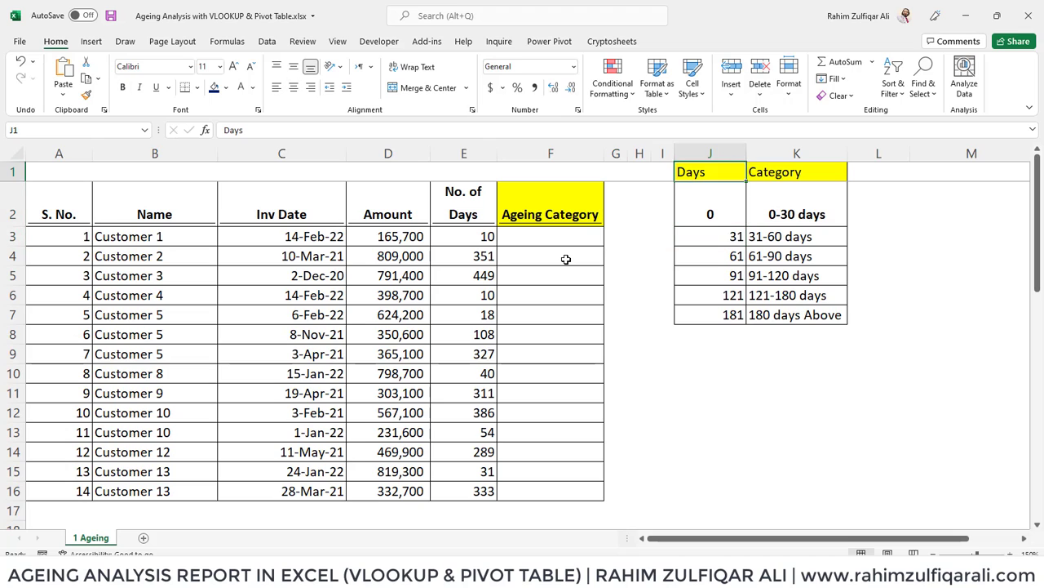
key(shift+Right)
key(shift+Down)
key(shift+Down)
key(shift+Down)
key(shift+Down)
key(shift+Down)
key(shift+Down)
key(Up)
key(shift+Down)
key(shift+Up)
key(Down)
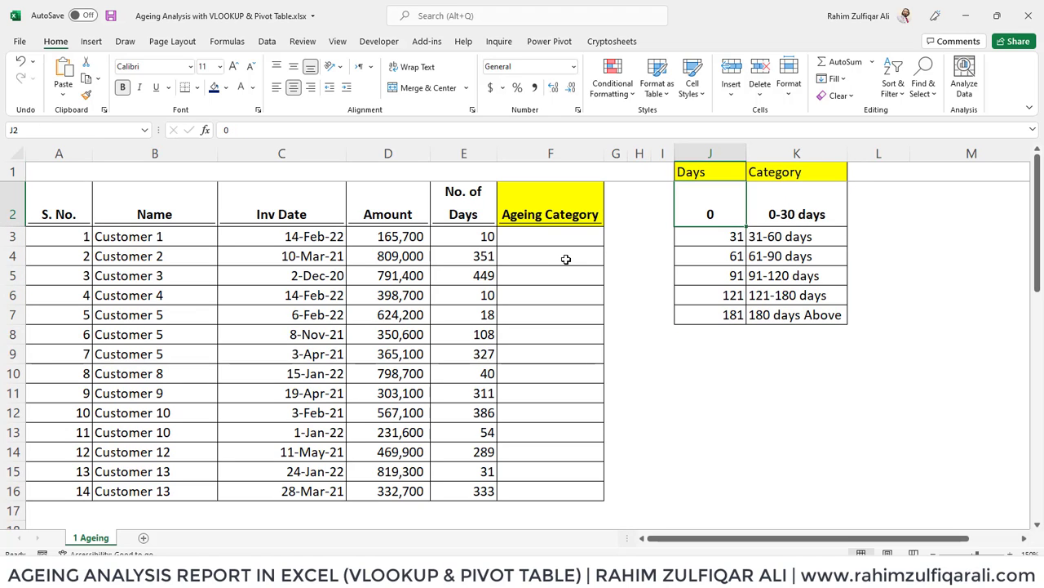
Review the order of the Days thresholds in the lookup table once more, starting from J2
key(shift+Down)
key(shift+Down)
key(shift+Down)
key(shift+Down)
key(shift+Down)
key(shift+Down)
key(Up)
key(Down)
key(Down)
key(Down)
key(Down)
key(Down)
key(Down)
key(Down)
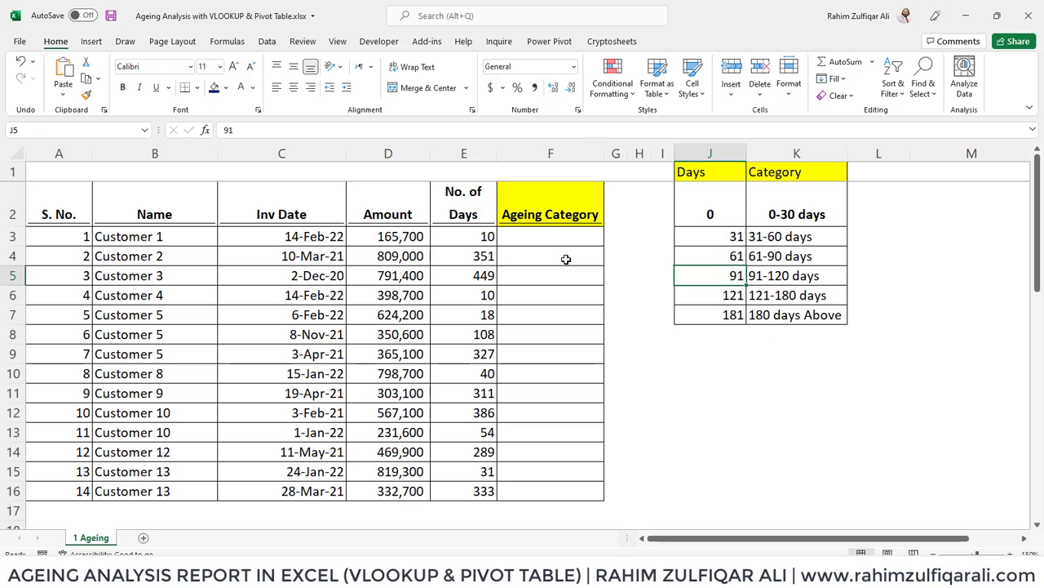
Start a VLOOKUP formula in F3 with the No. of Days in E3 as the lookup value
key(Up)
key(Up)
key(Left)
key(Left)
key(Left)
key(Up)
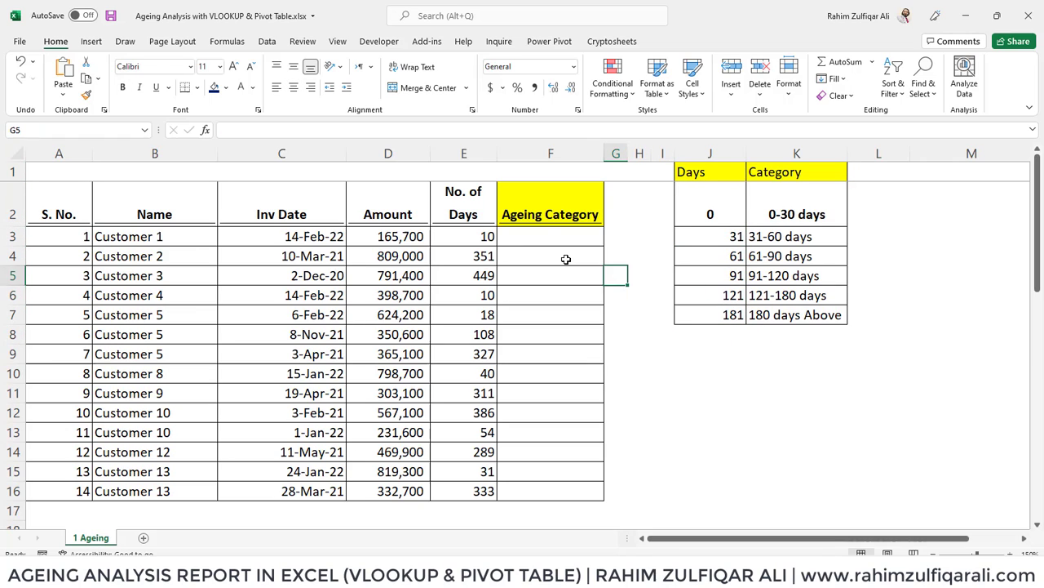
key(Left)
key(Up)
key(Up)
text(=vlo)
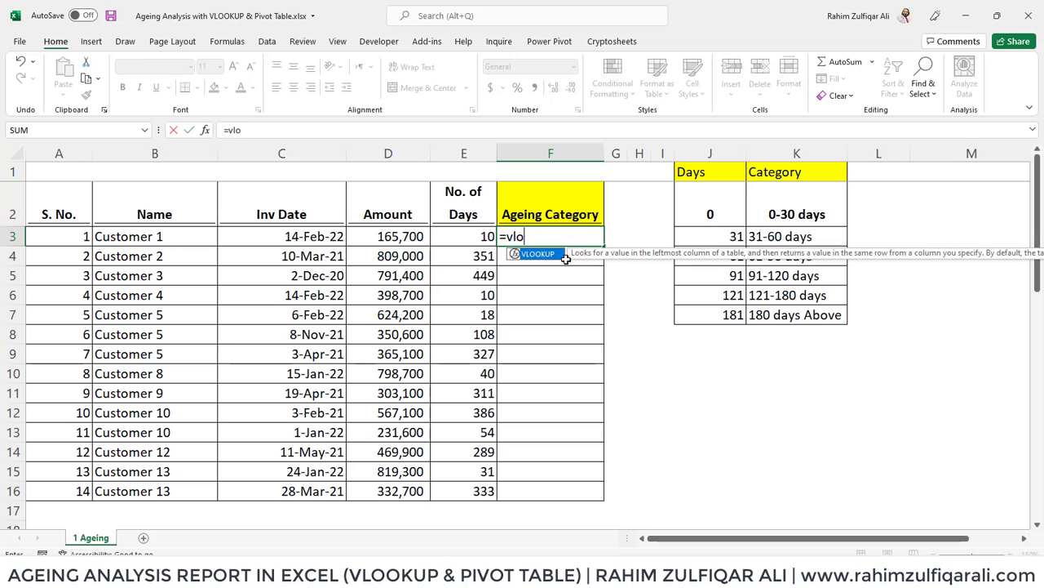
key(Tab)
key(Left)
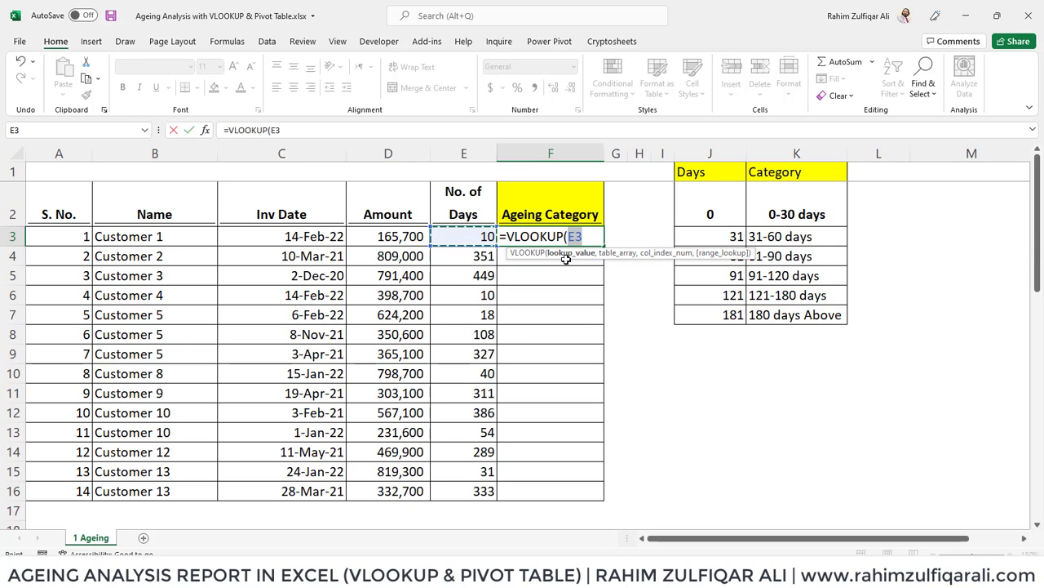
Set the VLOOKUP table array to the Days and Category table as the absolute range $J$1:$K$7
text(,)
key(Right)
key(Right)
key(Right)
key(Right)
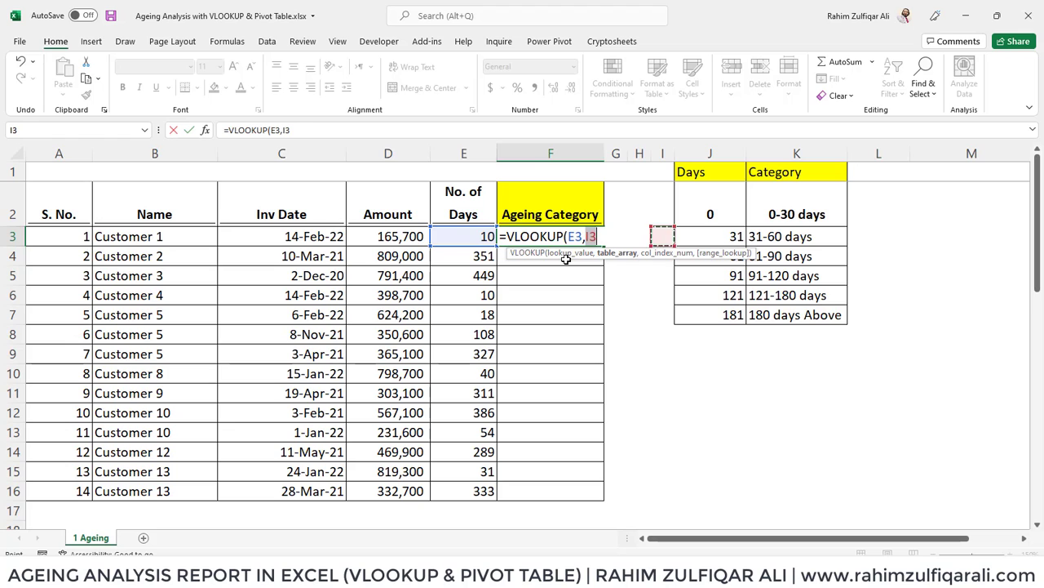
key(Up)
key(Up)
key(shift+Right)
key(ctrl+shift+Down)
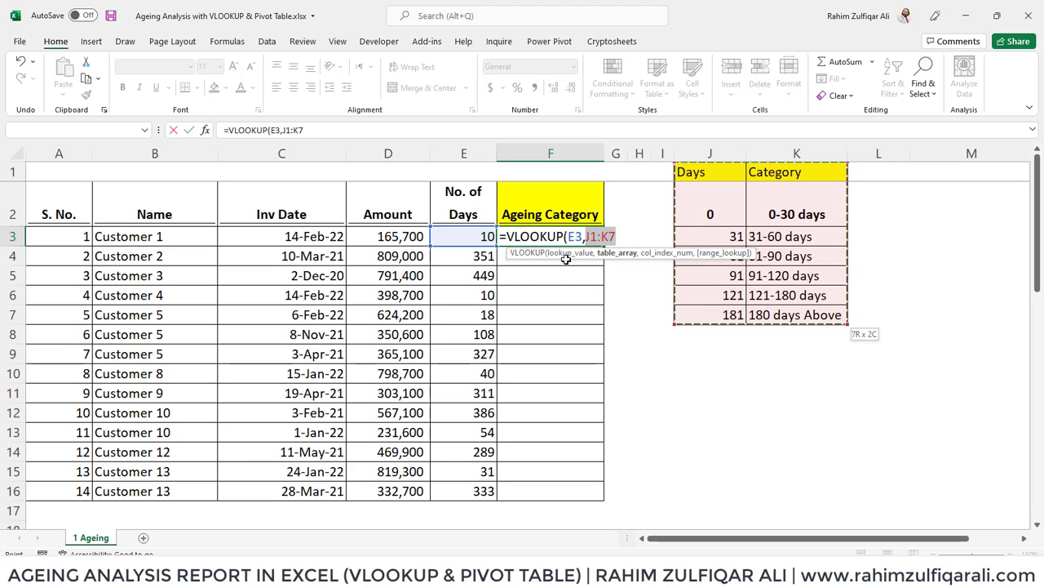
key(F4)
text(,)
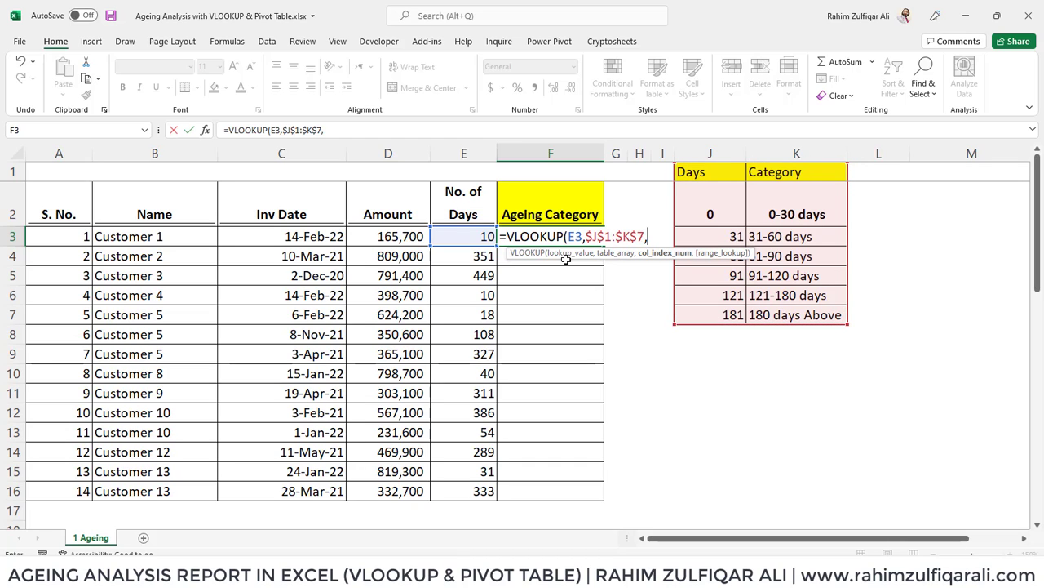
Complete the VLOOKUP with column index 2 and TRUE for approximate match, and fill it through F3:F16
text(2,)
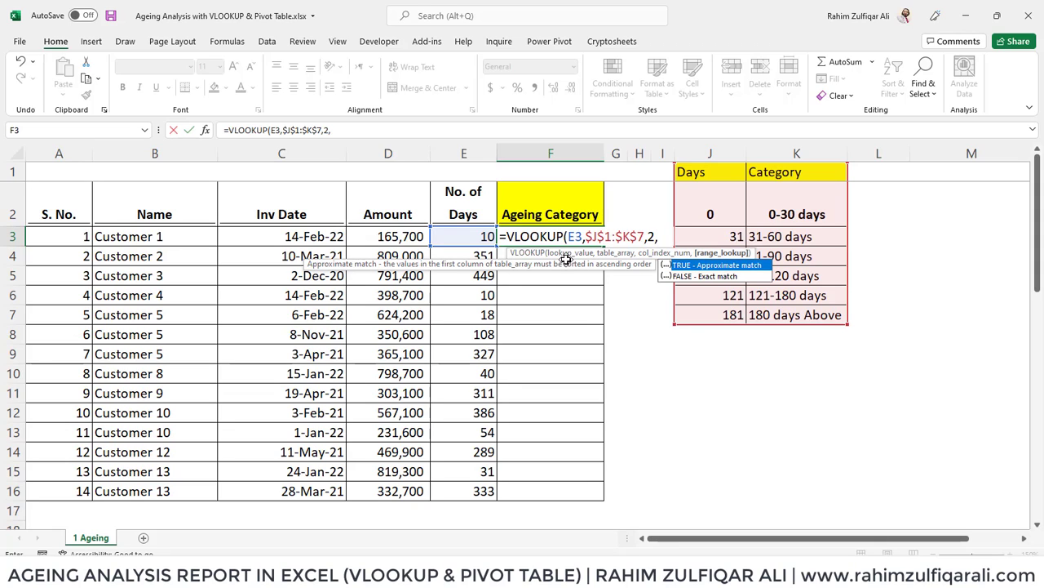
text(true))
key(ctrl+Return)
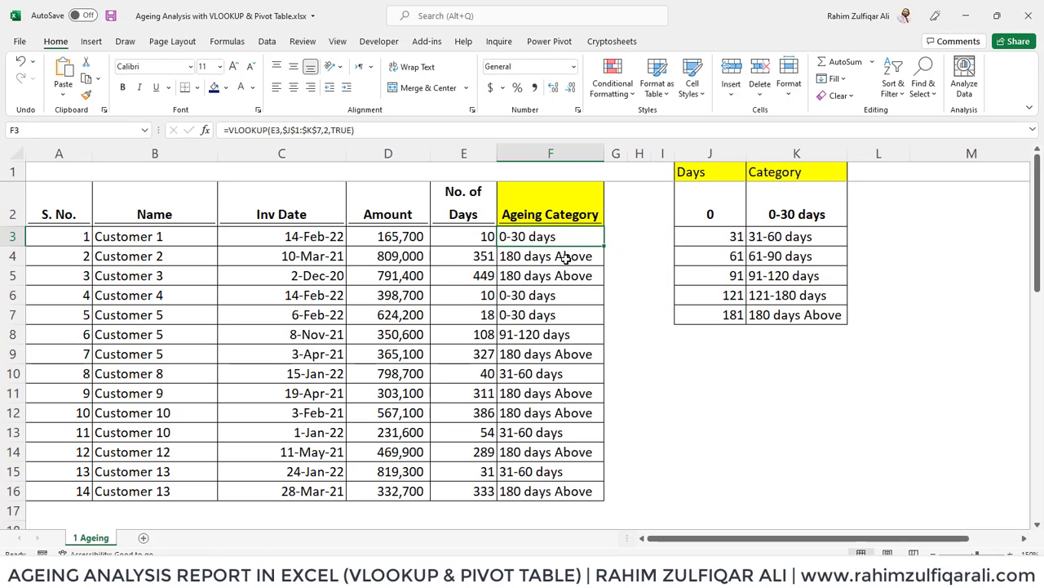
Check the formula in F3 and compare No. of Days with the assigned ageing categories down to row 8
key(F2)
key(Escape)
key(Left)
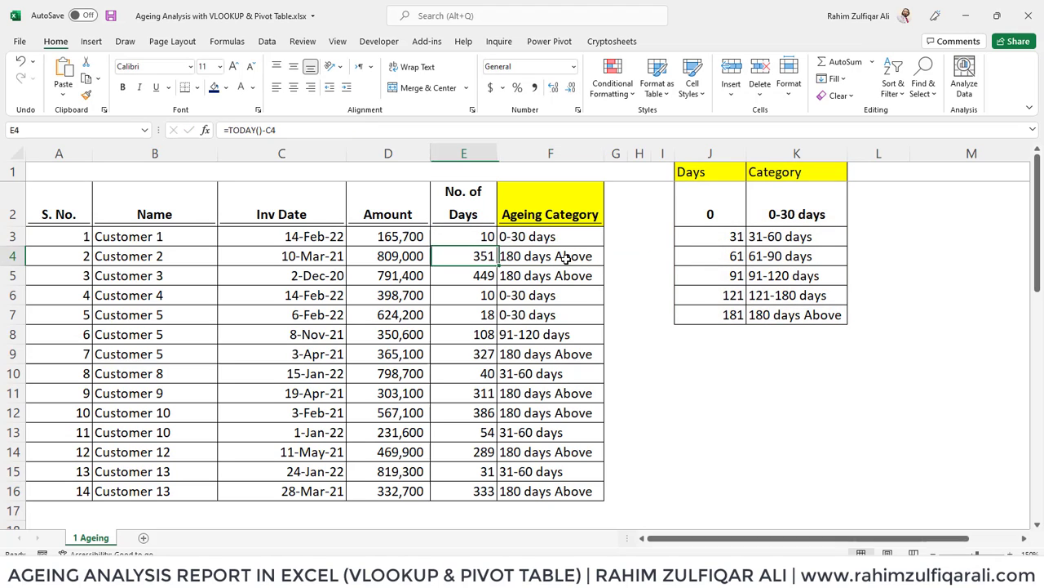
key(Down)
key(Down)
key(Down)
key(Down)
key(Right)
key(Down)
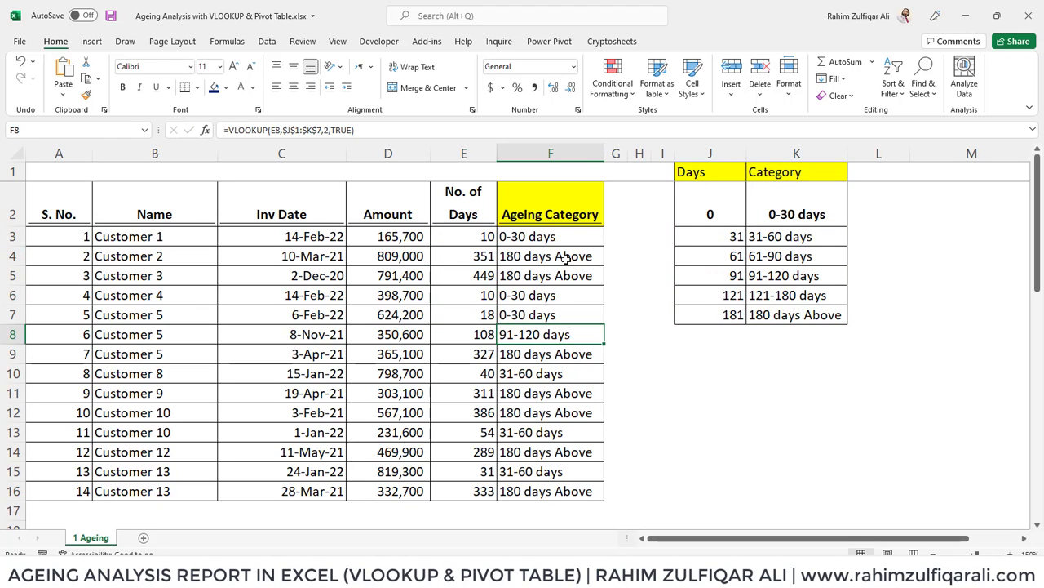
Inspect the cell references of the VLOOKUP formulas in F8 and F9
key(F2)
key(Return)
key(F2)
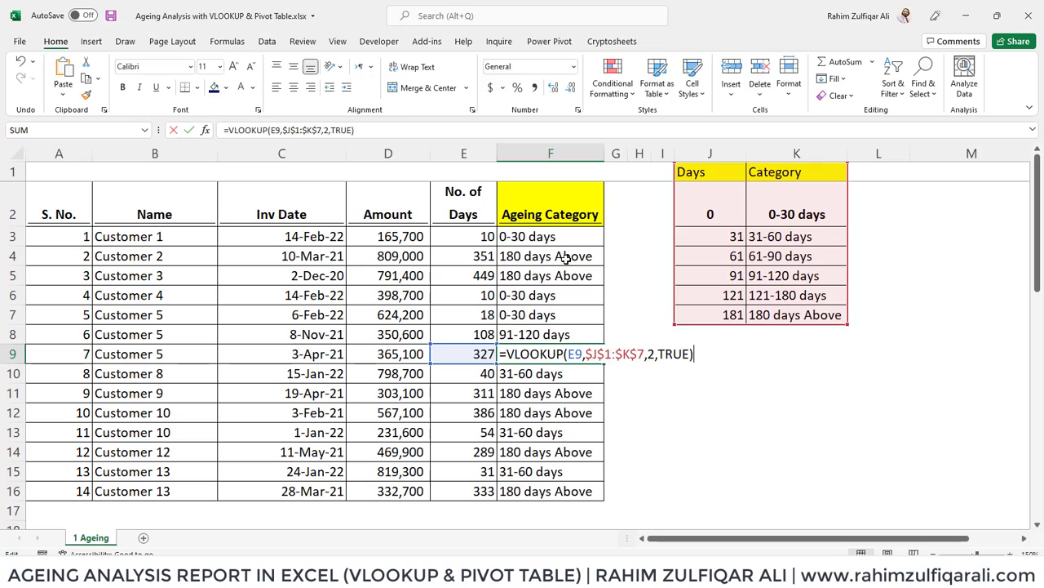
key(Escape)
key(ctrl+Up)
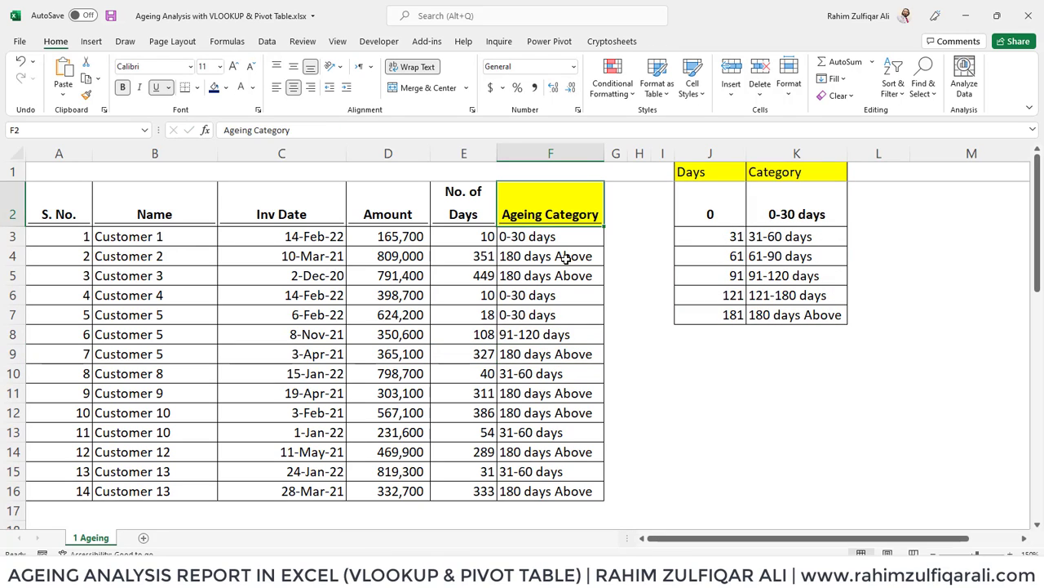
Review the Ageing Category results from F3 down to F9
key(Down)
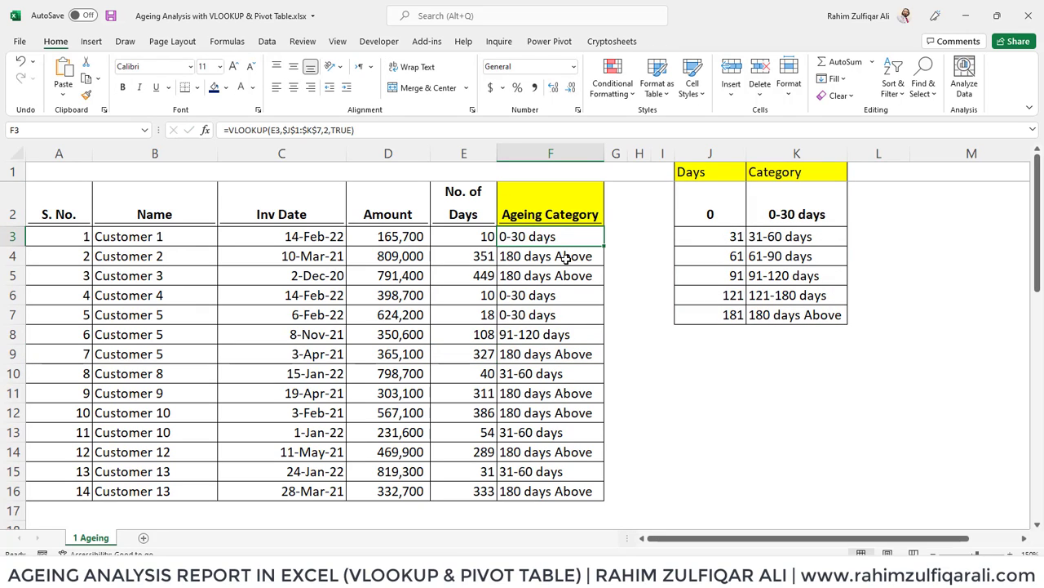
key(Down)
key(Down)
key(Down)
key(Down)
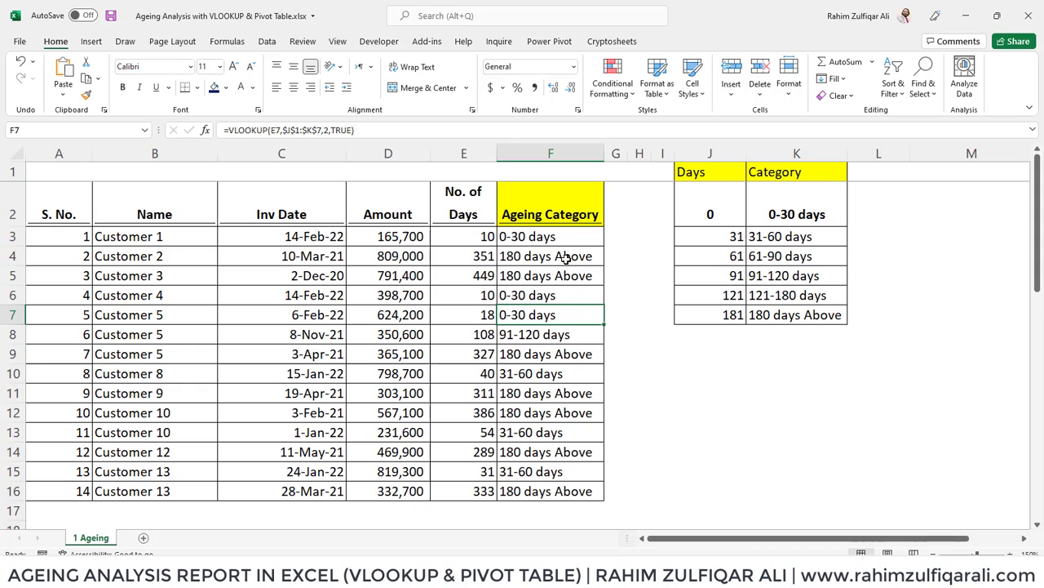
key(Down)
key(Down)
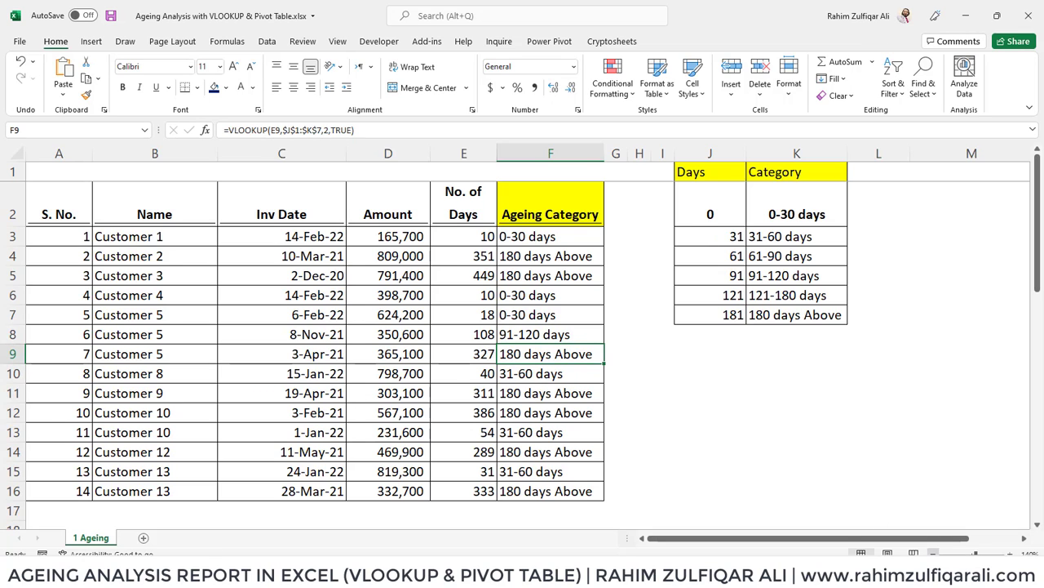
Start a PivotTable from the invoice table A2:F16, including its header row
scroll(522, 327, down, 3)
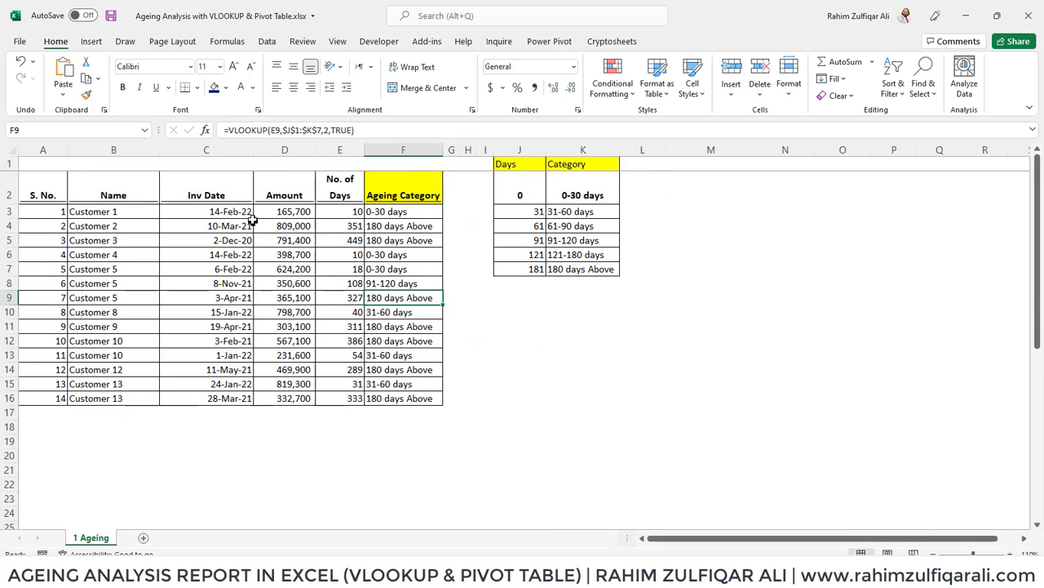
click(231, 194)
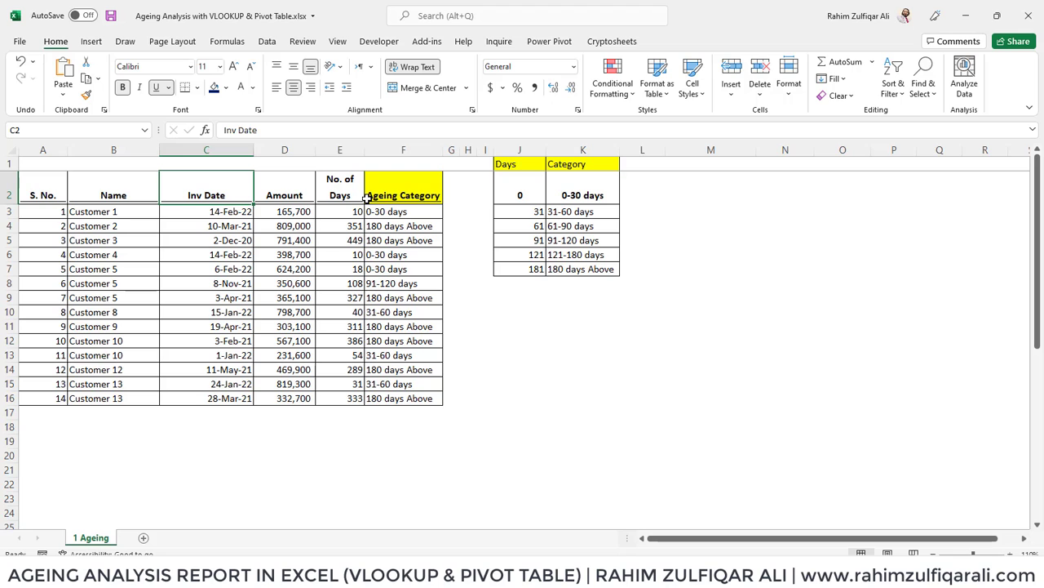
key(Left)
key(Left)
key(ctrl+shift+Right)
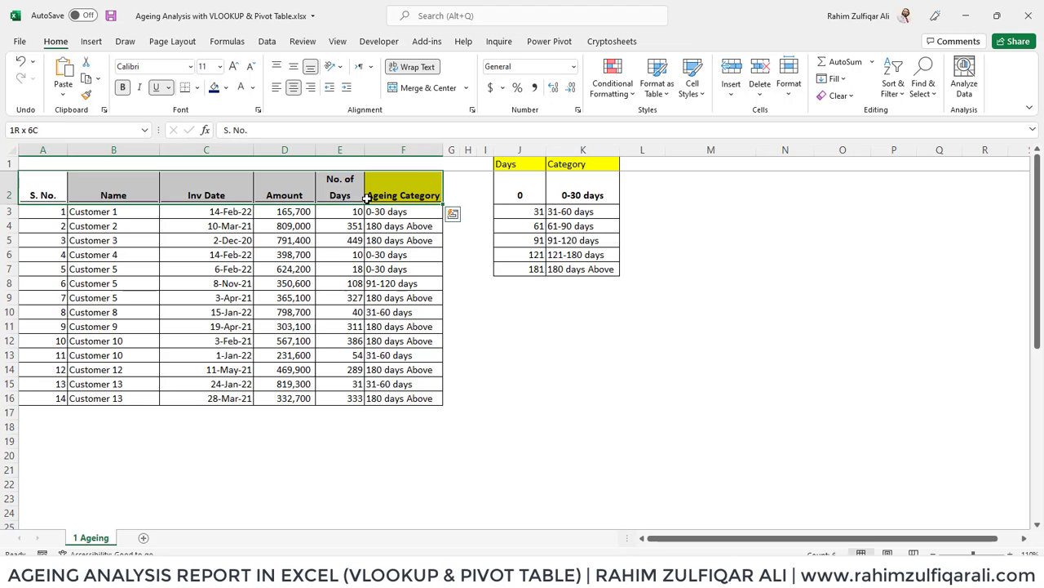
key(ctrl+shift+Down)
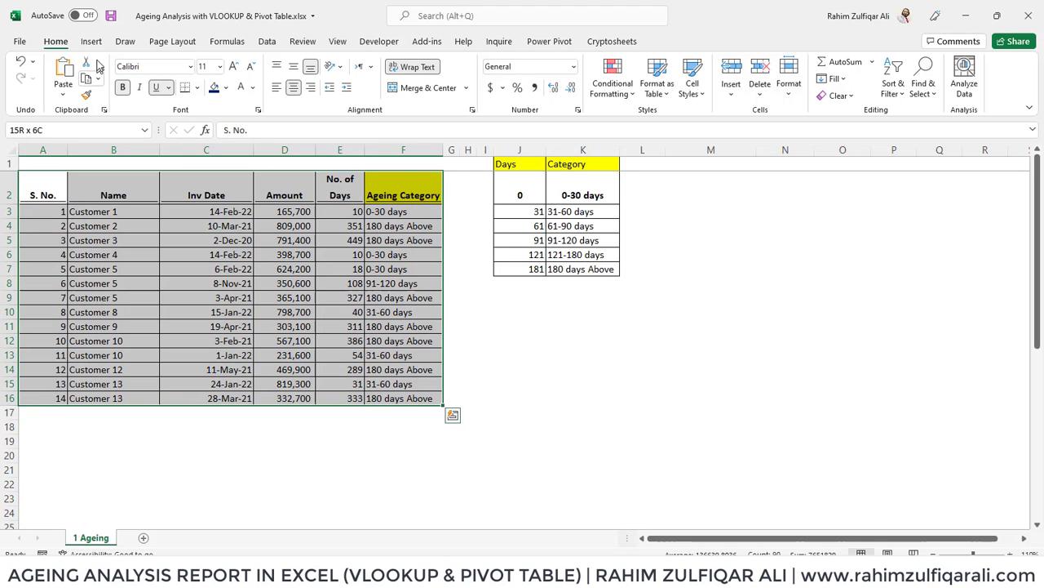
scroll(116, 71, down, 1)
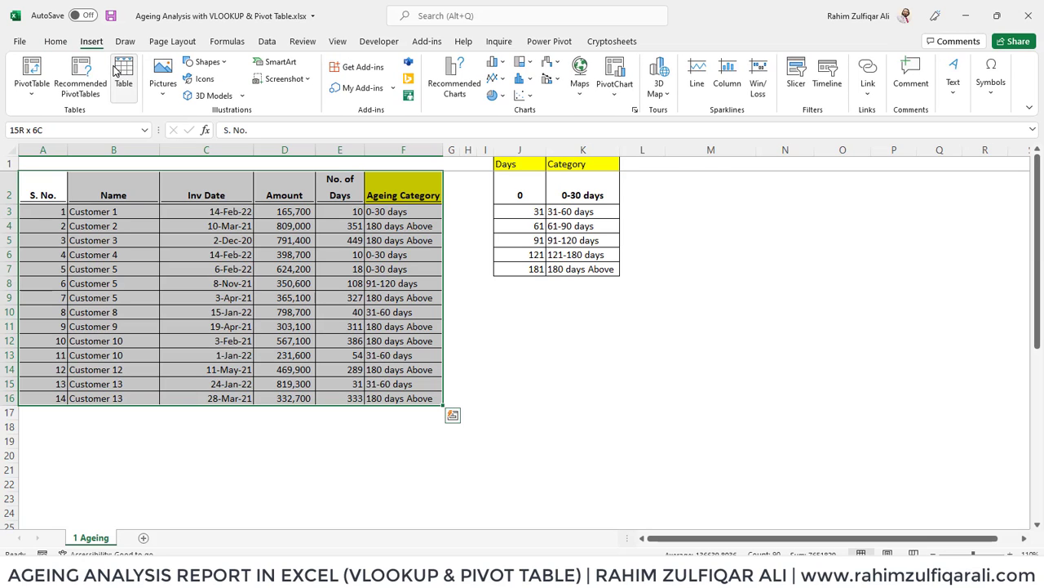
click(31, 72)
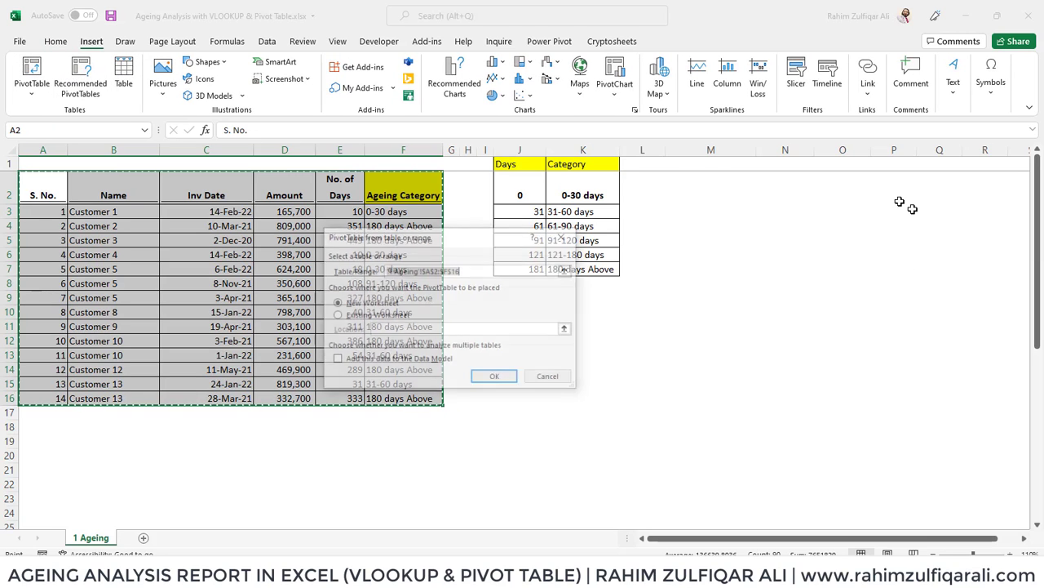
Place the PivotTable on the existing worksheet at cell M2 of the 1 Ageing sheet and create it
drag(426, 242, 777, 204)
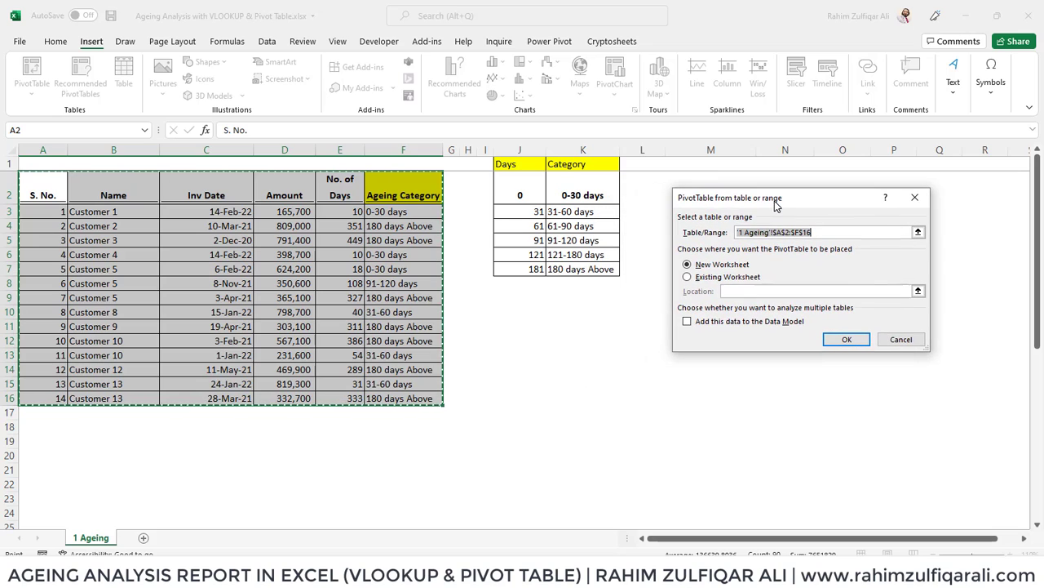
click(717, 280)
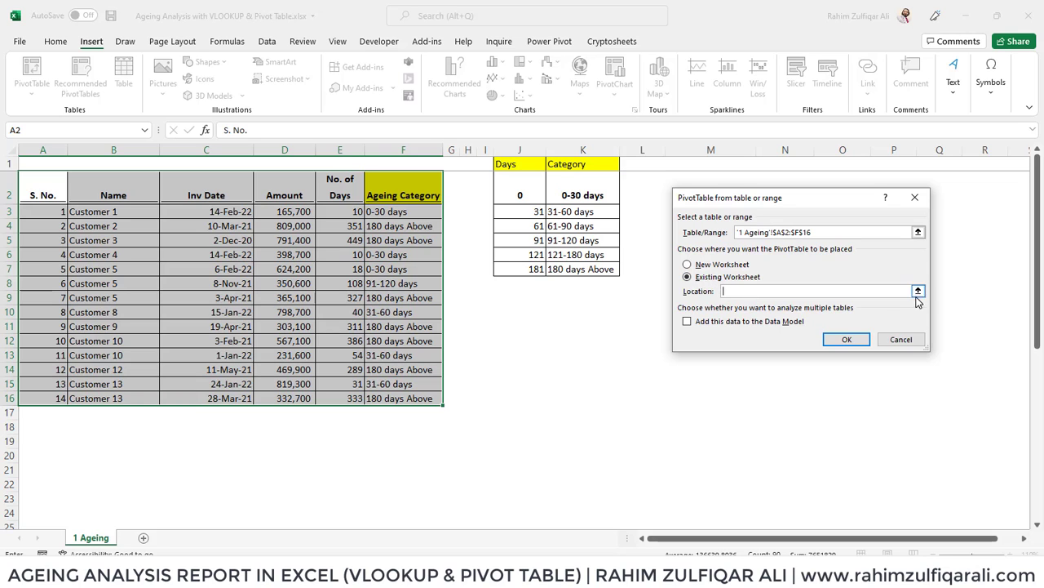
click(918, 290)
click(684, 180)
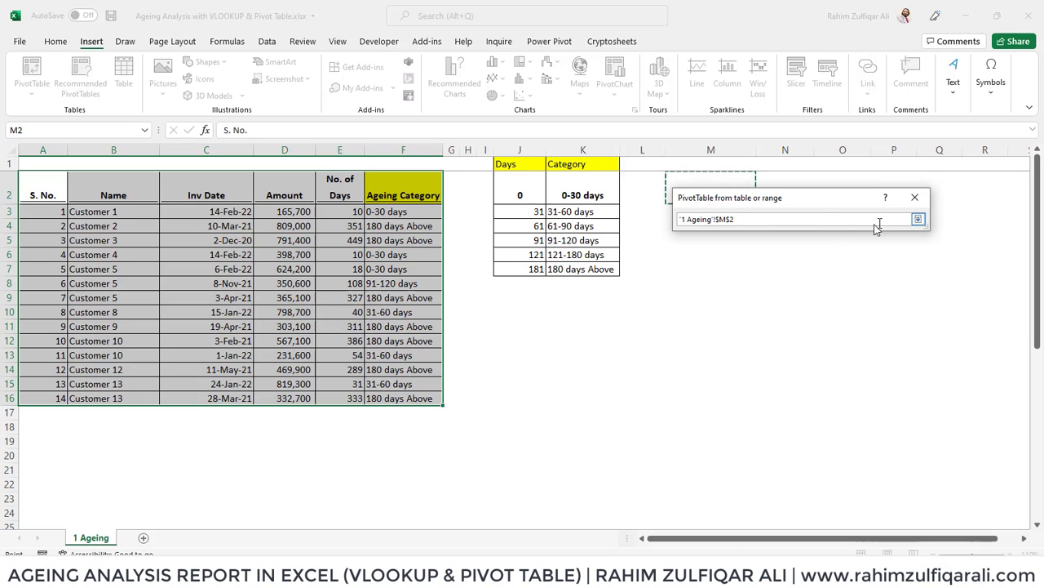
click(918, 218)
click(847, 339)
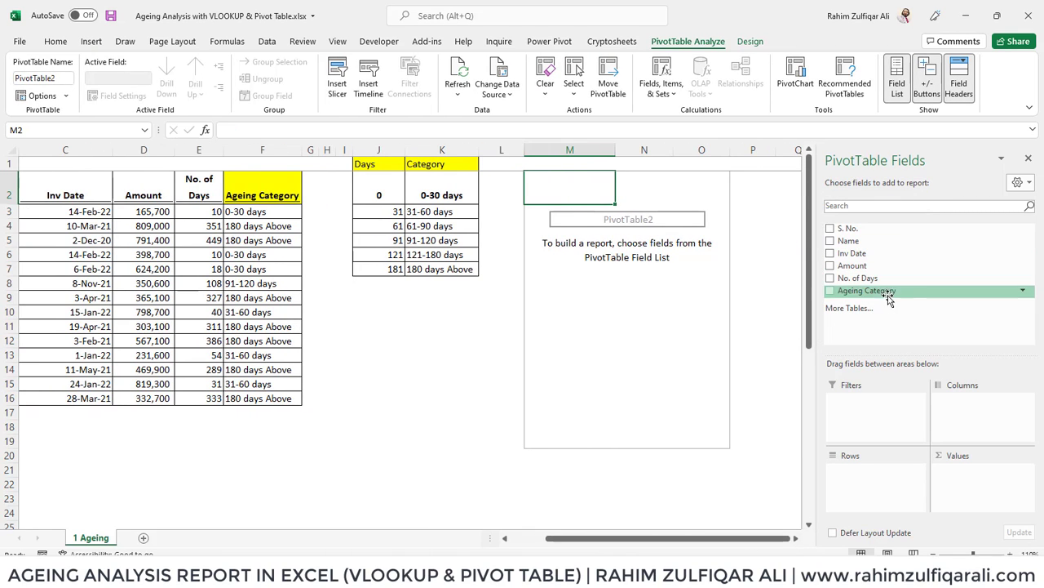
Lay out the PivotTable with Ageing Category as columns, Amount as values, and S. No., Name and Inv Date as rows
drag(881, 296, 977, 412)
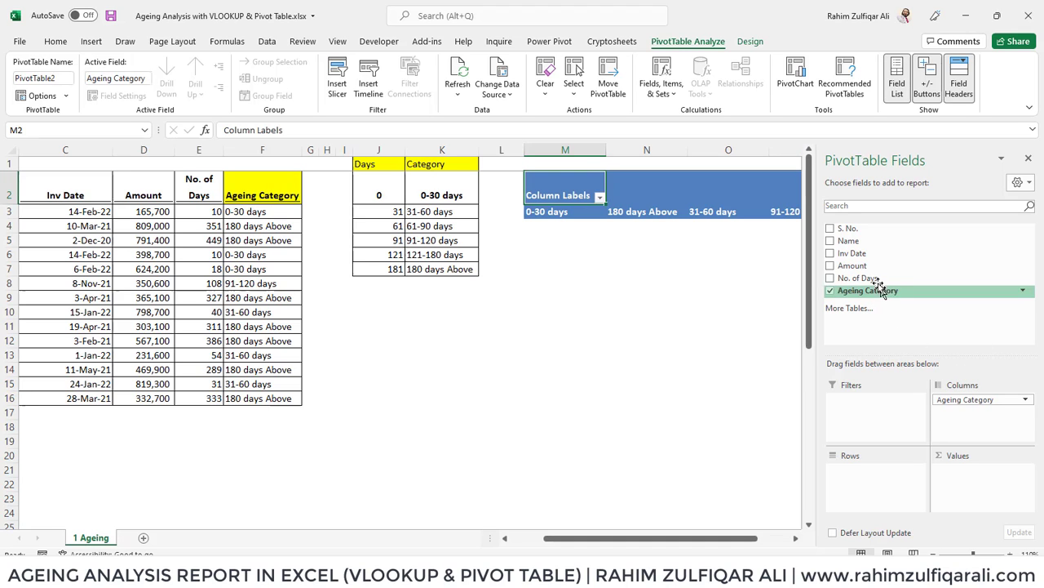
drag(853, 265, 969, 475)
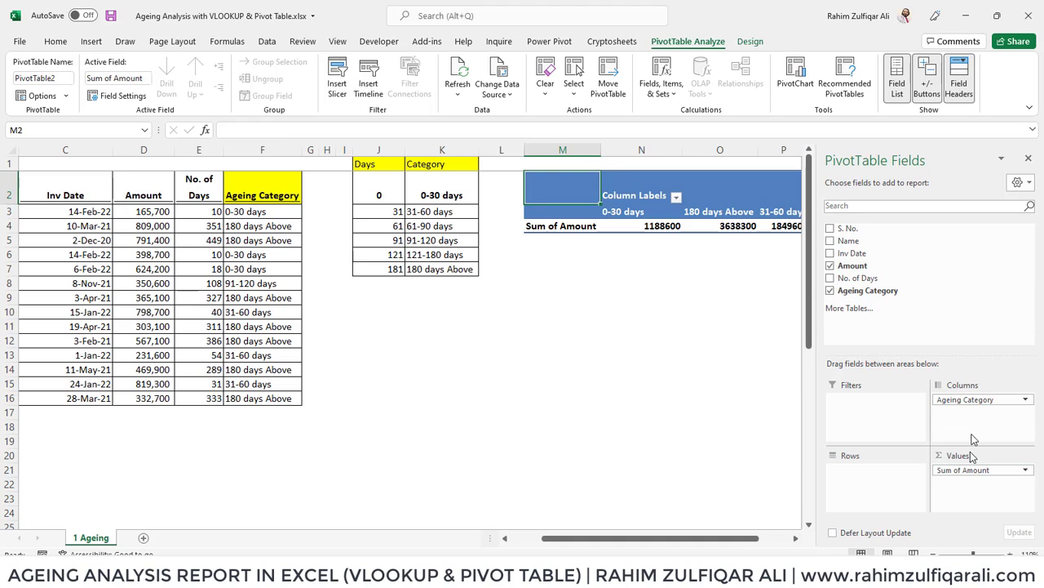
drag(859, 229, 876, 480)
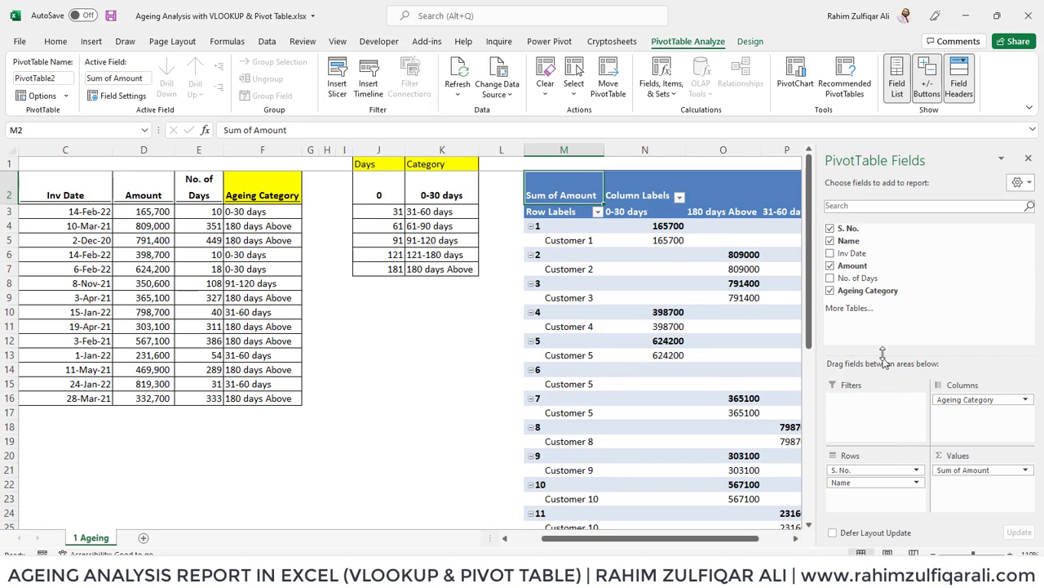
drag(852, 253, 878, 494)
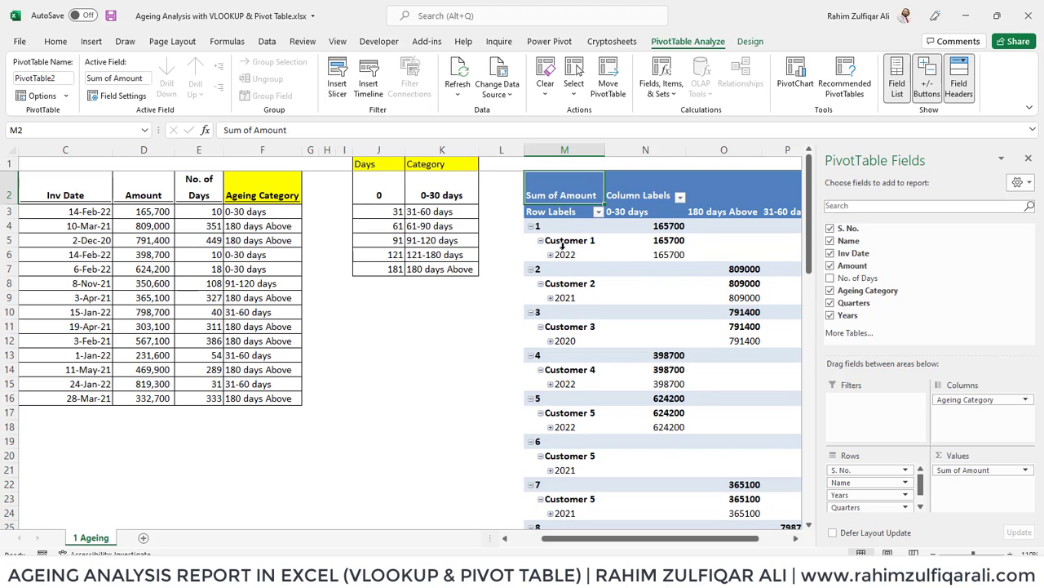
Enable the Classic PivotTable layout in the PivotTable's display options
drag(567, 225, 580, 508)
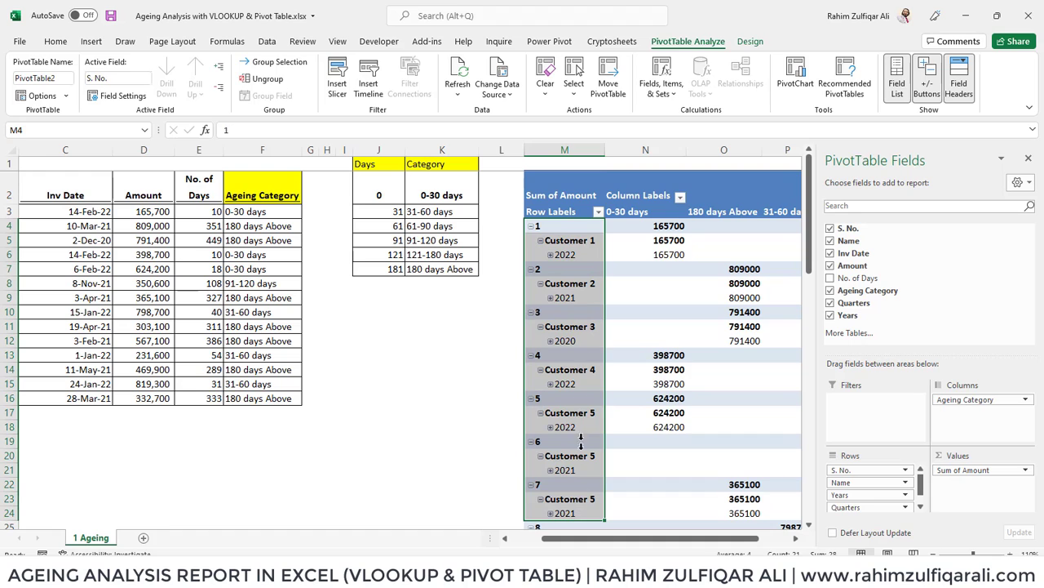
click(580, 283)
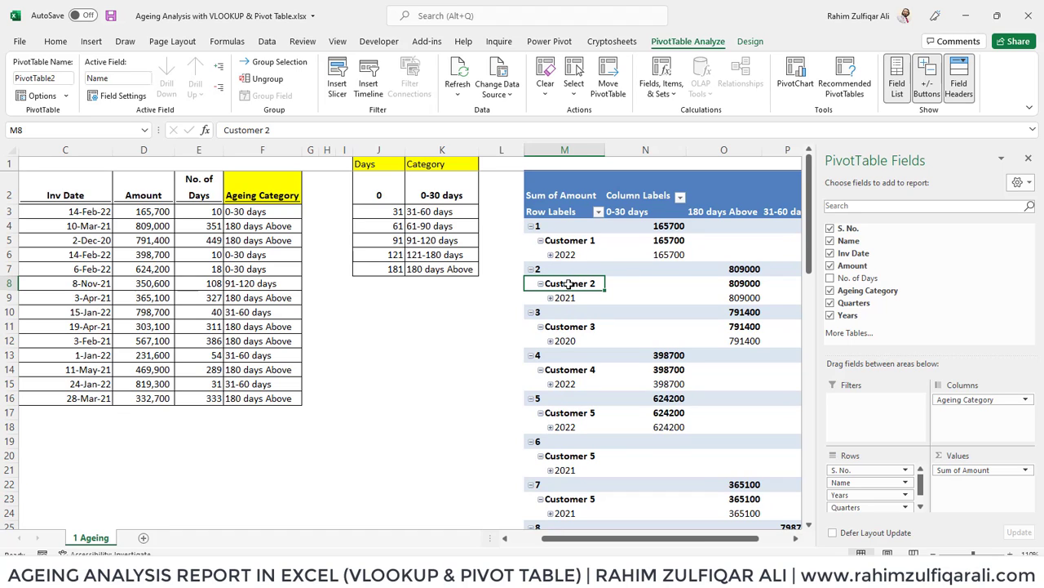
right_click(569, 283)
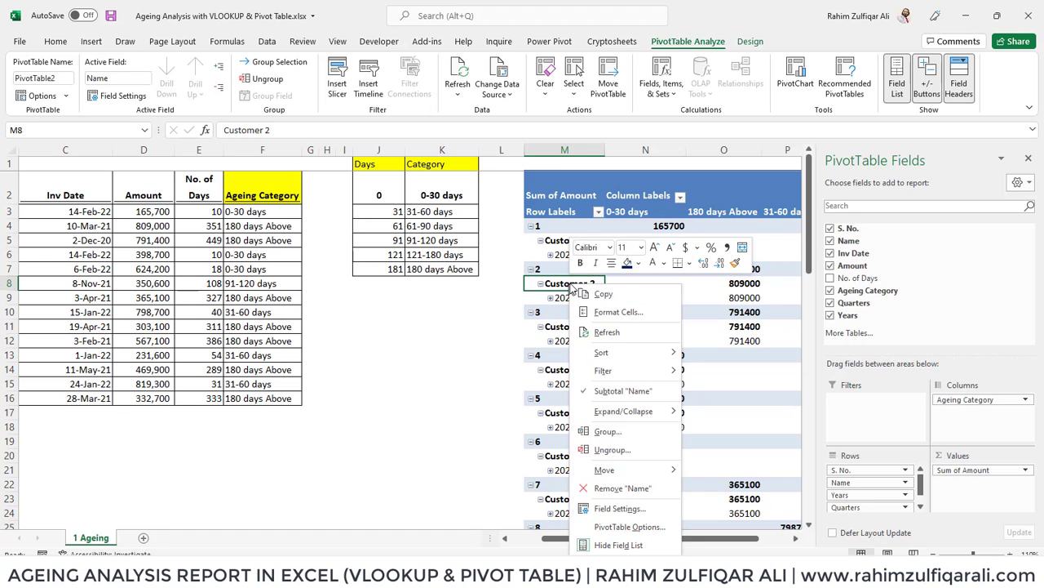
click(627, 528)
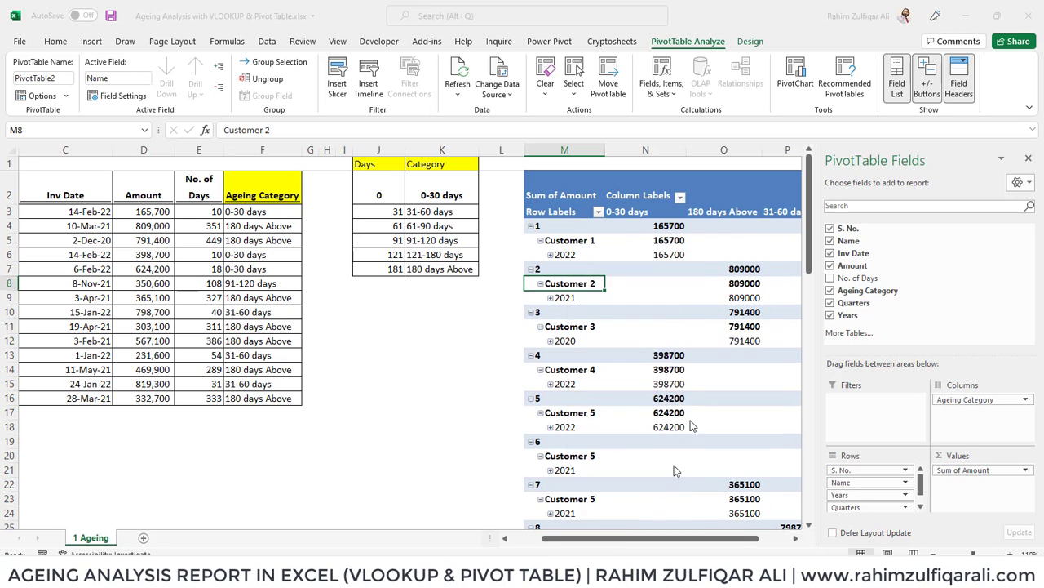
drag(640, 256, 643, 137)
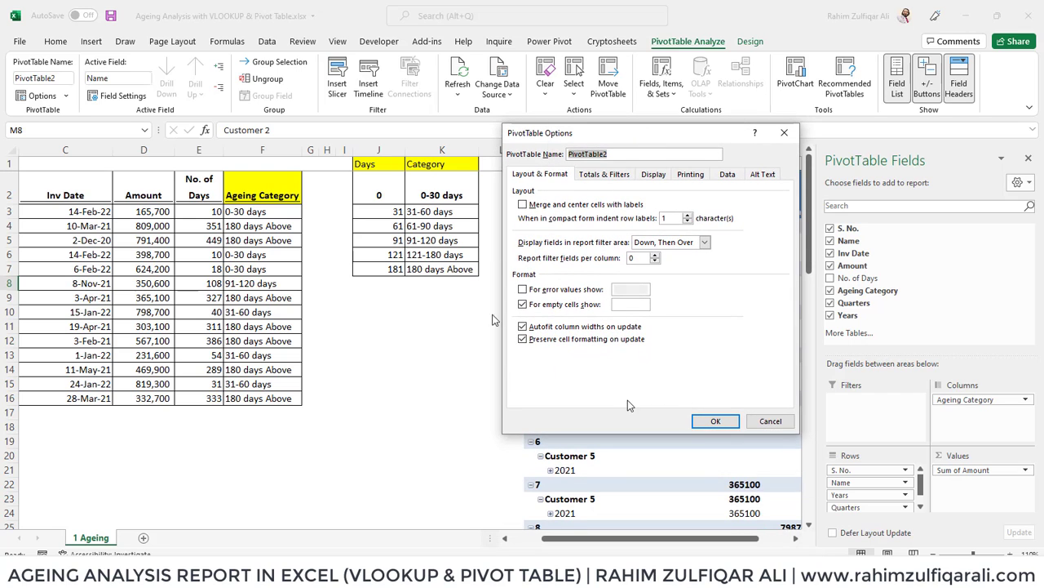
click(653, 174)
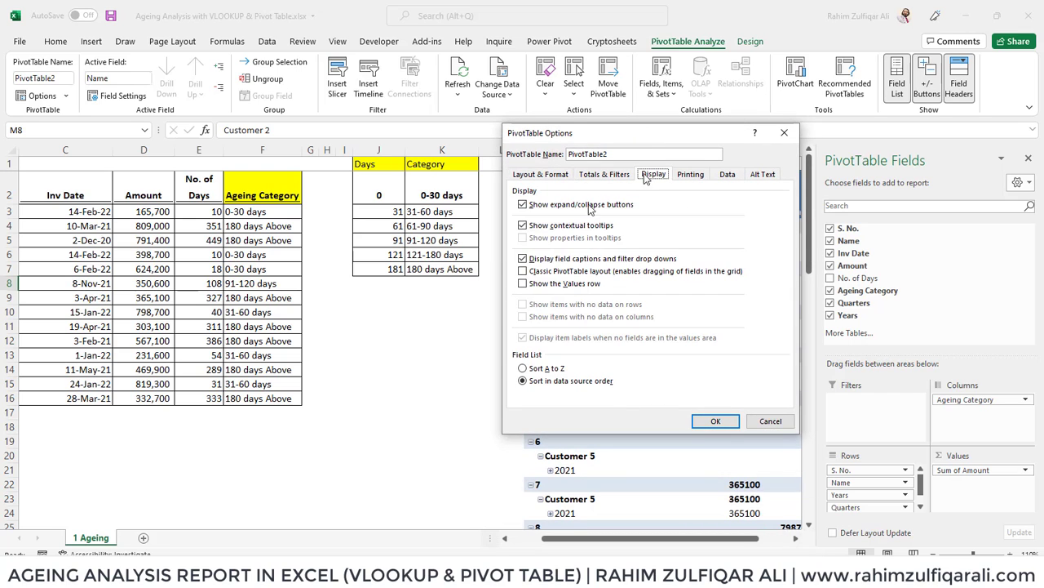
click(522, 274)
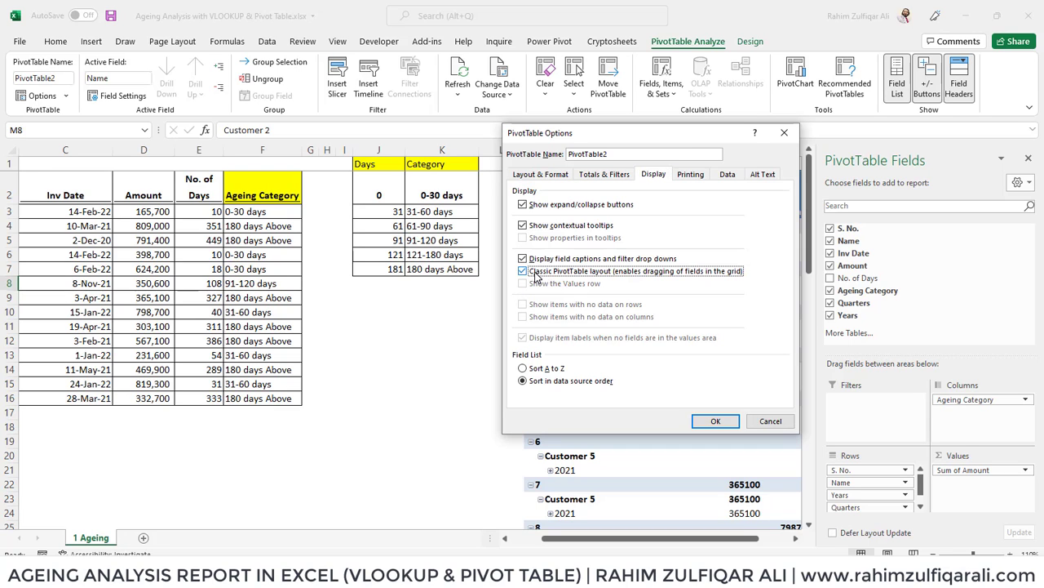
click(715, 420)
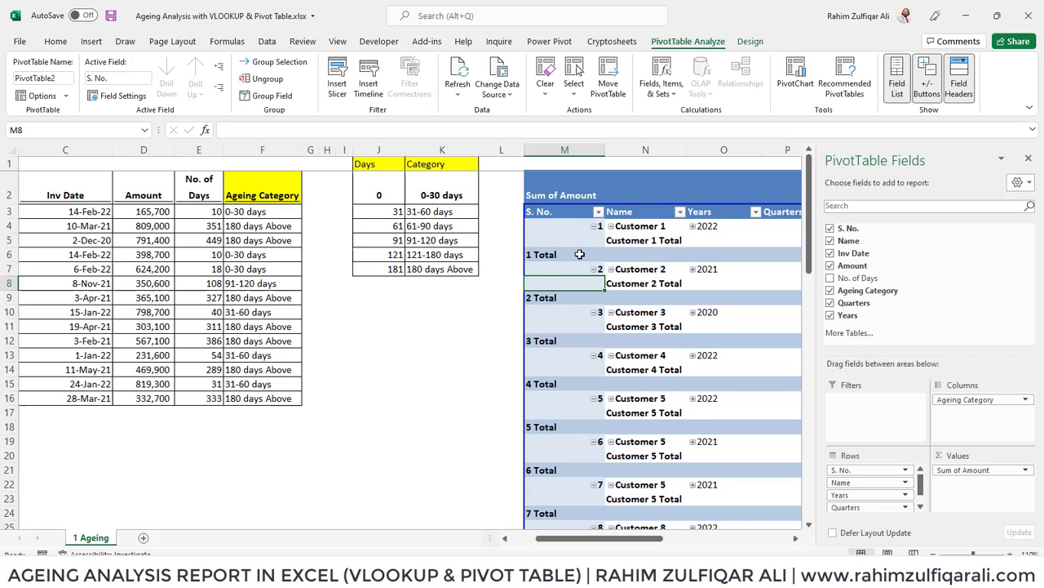
Remove the subtotals for the Name and S. No. fields from the PivotTable
right_click(625, 240)
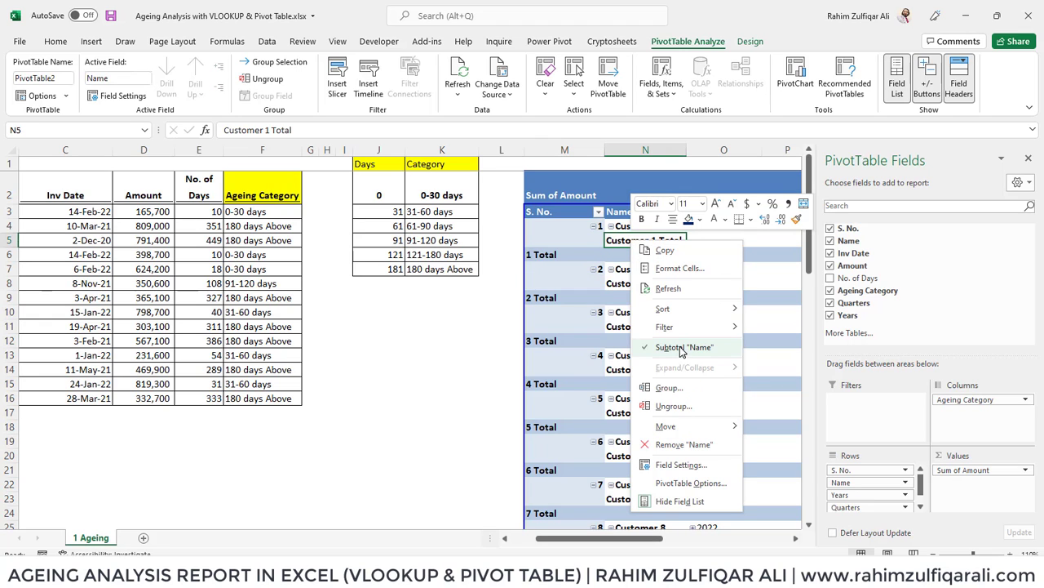
click(665, 348)
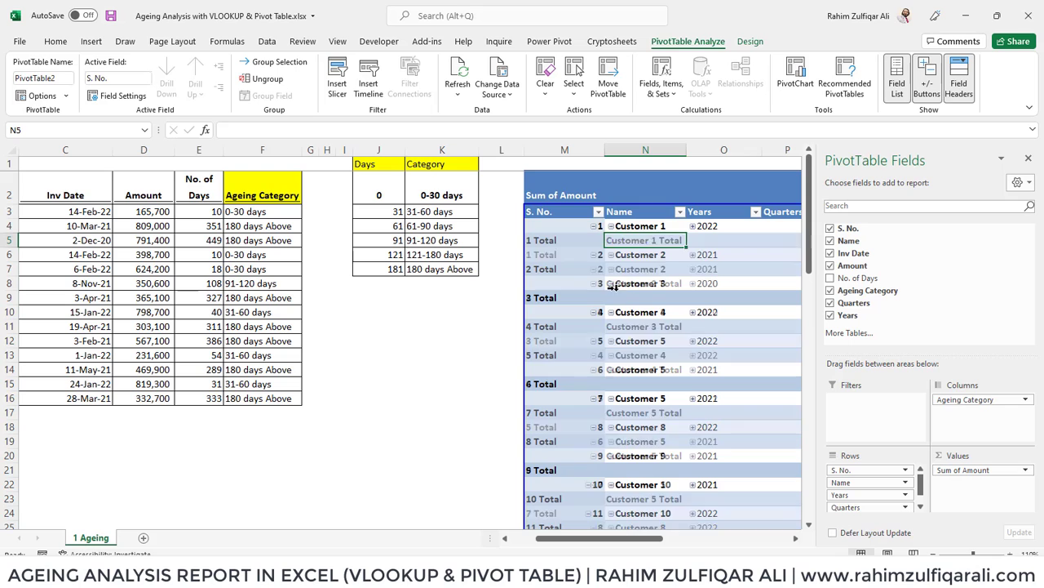
right_click(582, 240)
click(628, 348)
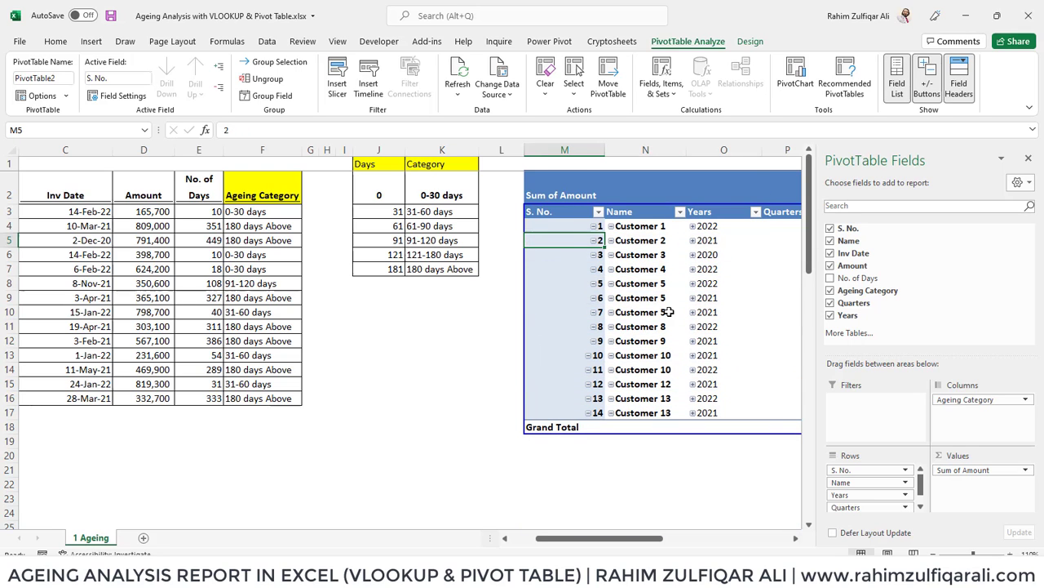
Ungroup the Years field so the PivotTable lists individual invoice dates
click(706, 241)
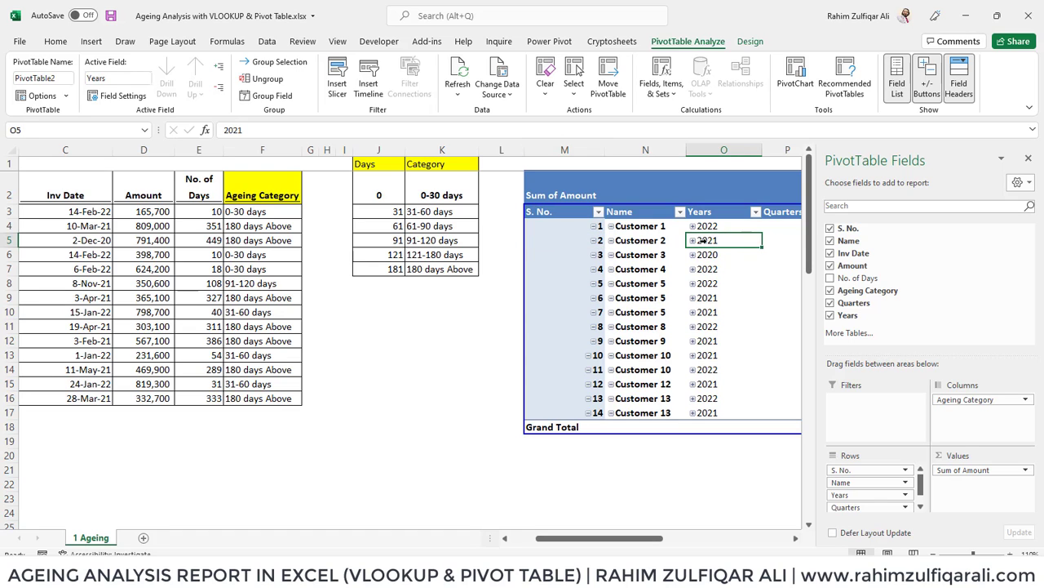
right_click(703, 240)
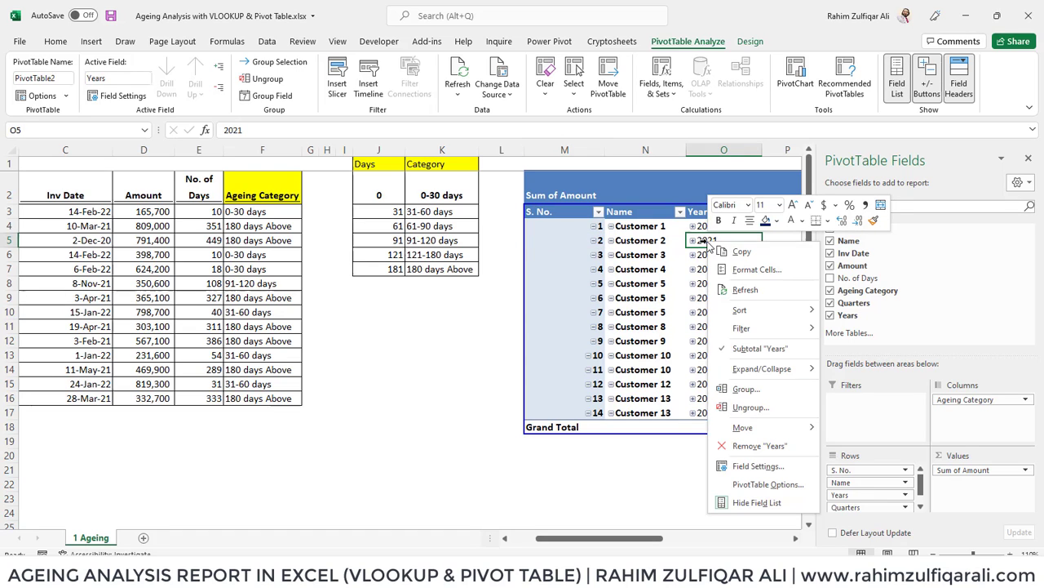
click(743, 408)
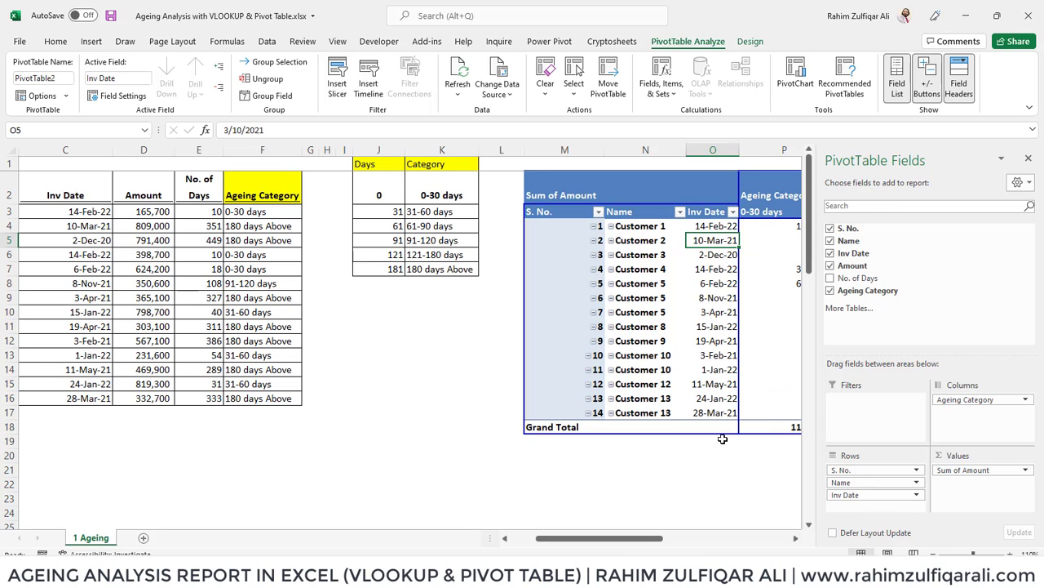
Examine the empty amount cells under the 0-30 days and 180 days Above columns of the PivotTable
drag(655, 539, 693, 540)
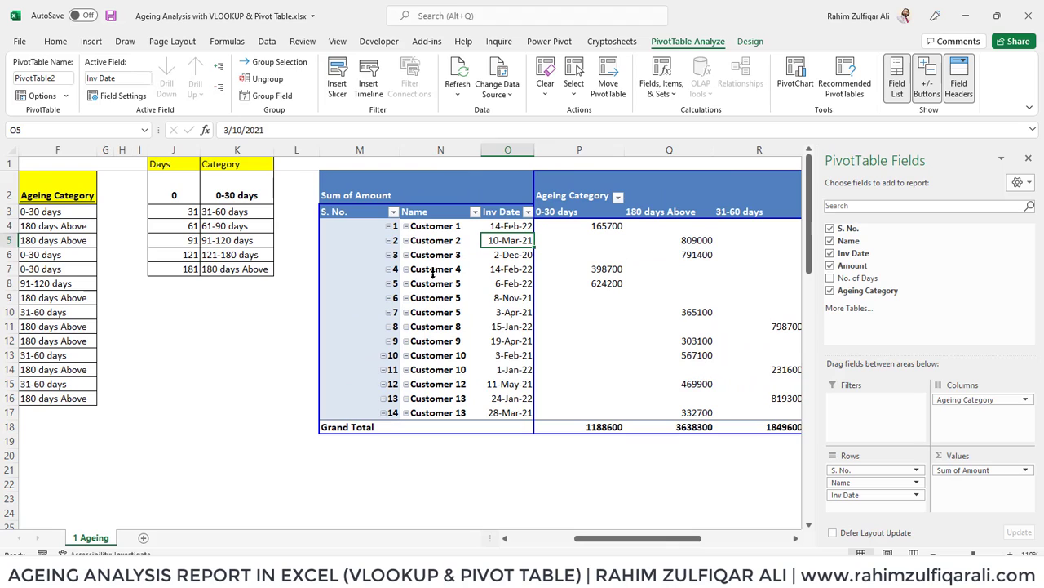
click(596, 329)
click(608, 300)
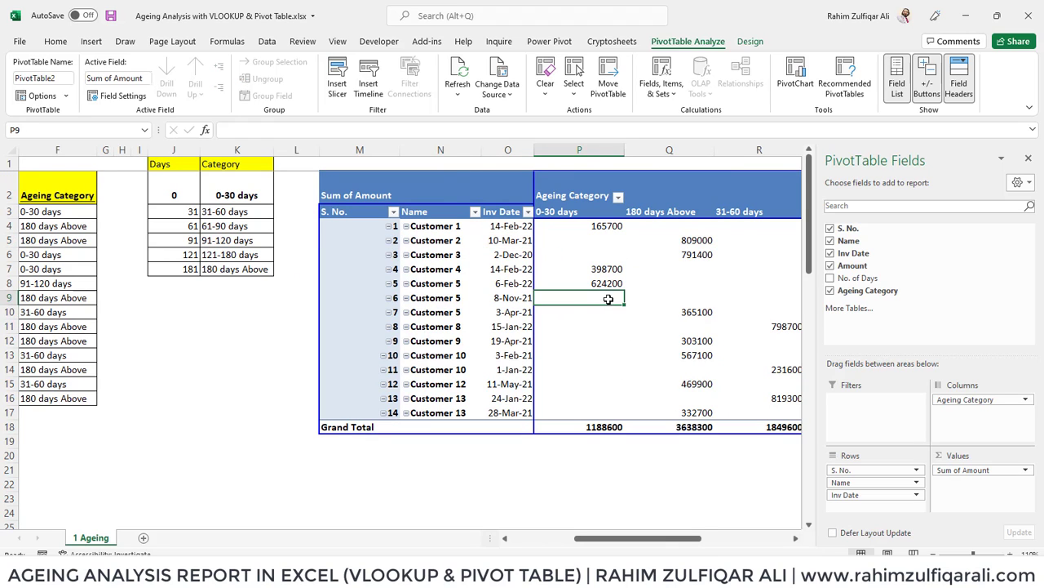
click(669, 283)
click(674, 269)
click(611, 254)
click(612, 242)
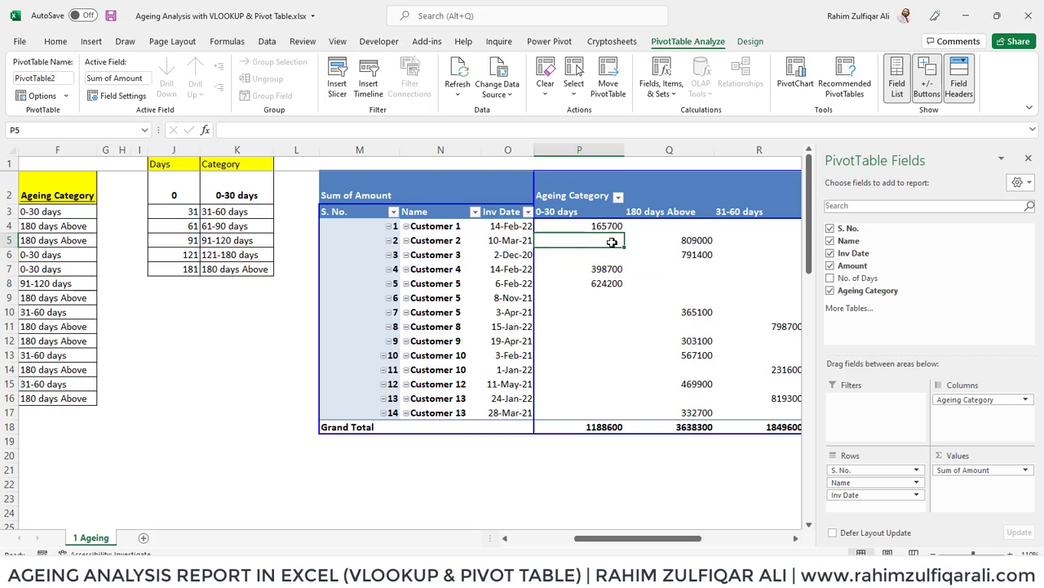
Set the PivotTable to show 0 for empty cells
right_click(604, 242)
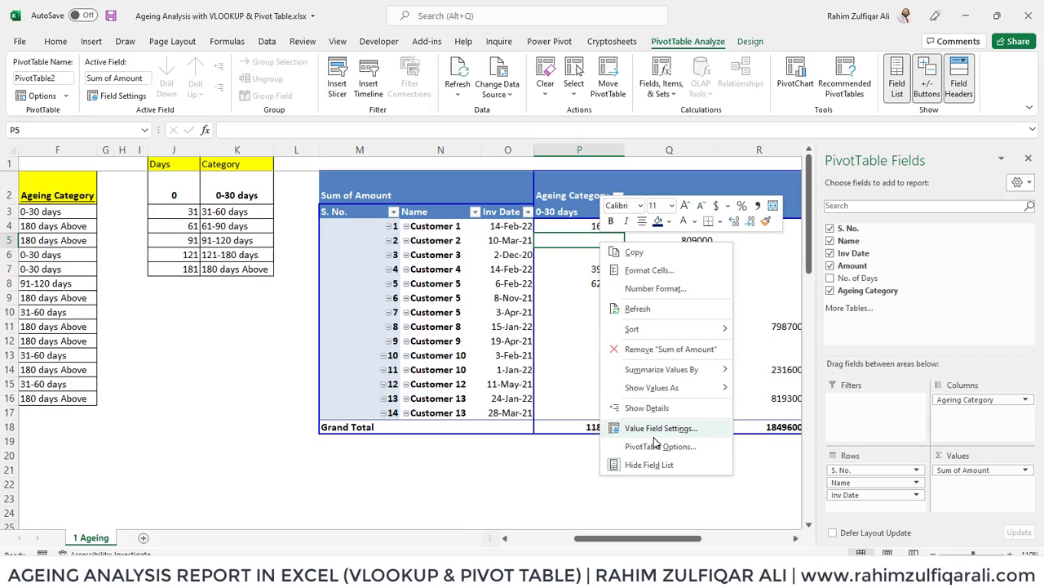
click(655, 446)
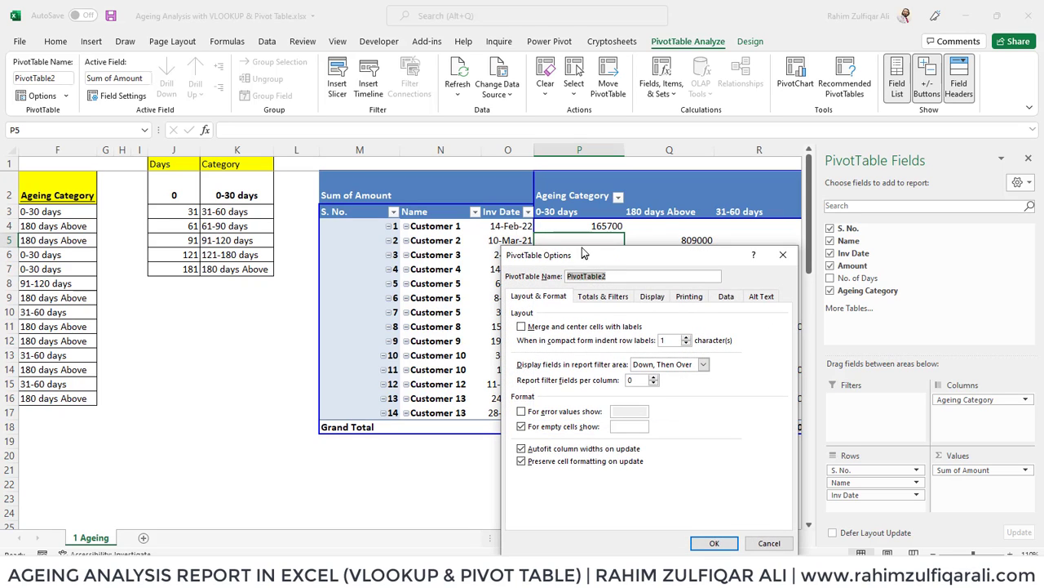
drag(578, 259, 612, 163)
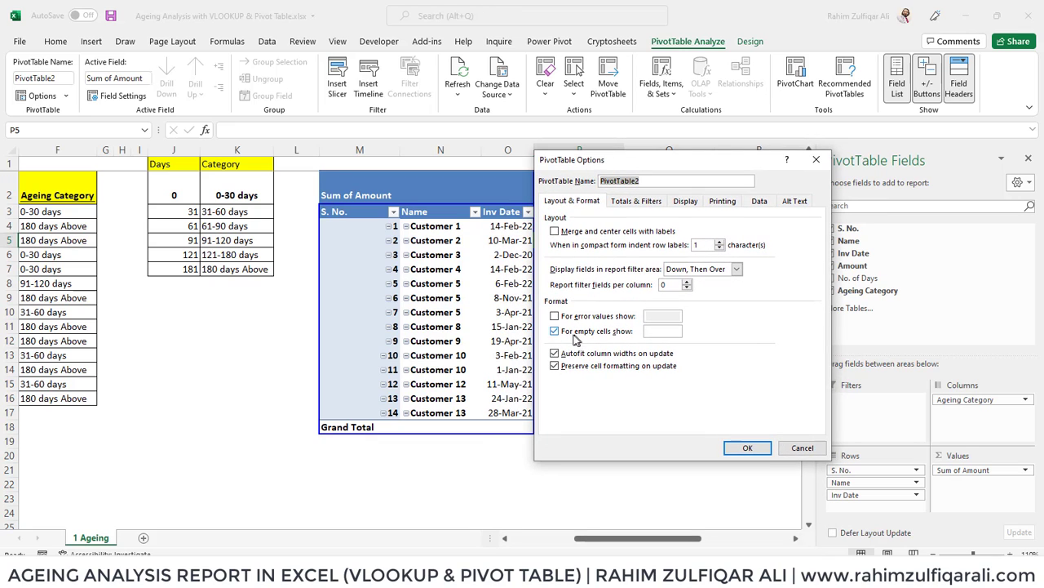
click(653, 332)
text(0)
click(746, 448)
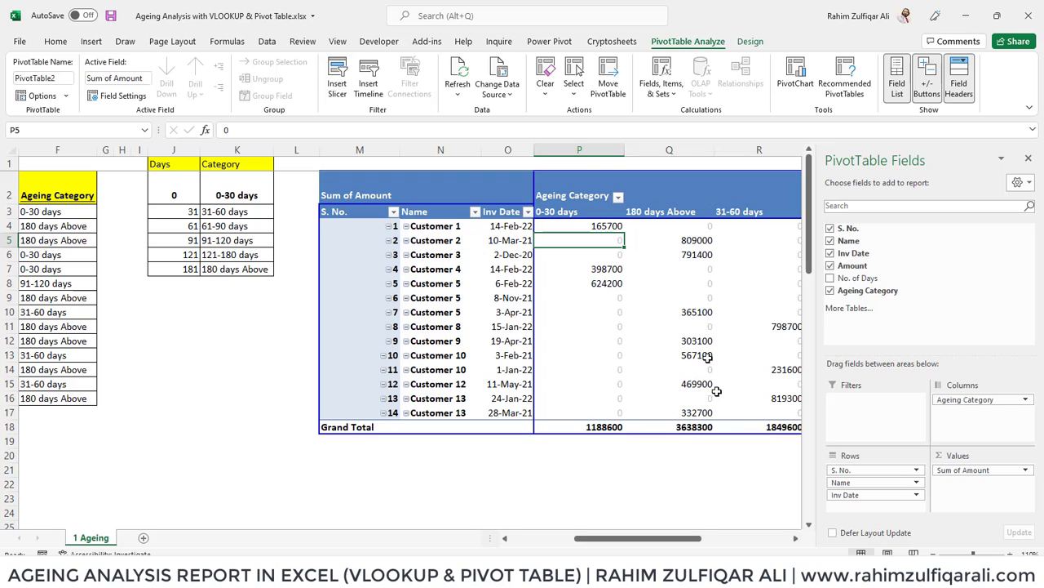
Format all PivotTable amounts, including the grand totals, in comma style with no decimal places
mouse_move(588, 224)
mouse_down()
mouse_move(722, 369)
mouse_move(718, 422)
mouse_move(729, 432)
mouse_up()
drag(651, 540, 703, 541)
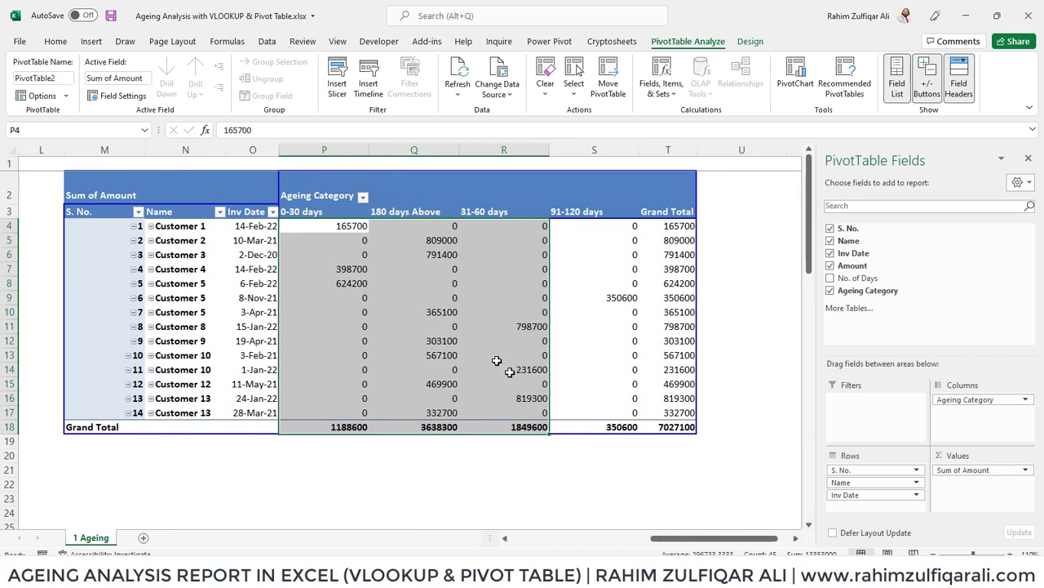
mouse_move(315, 229)
mouse_down()
mouse_move(439, 255)
mouse_move(629, 326)
mouse_move(627, 419)
mouse_up()
click(56, 41)
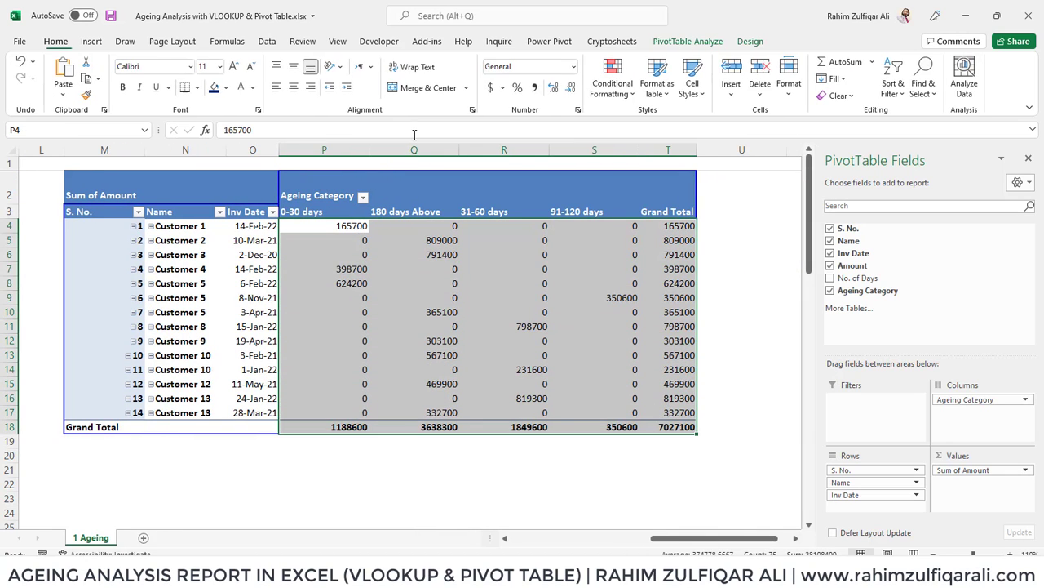
click(535, 87)
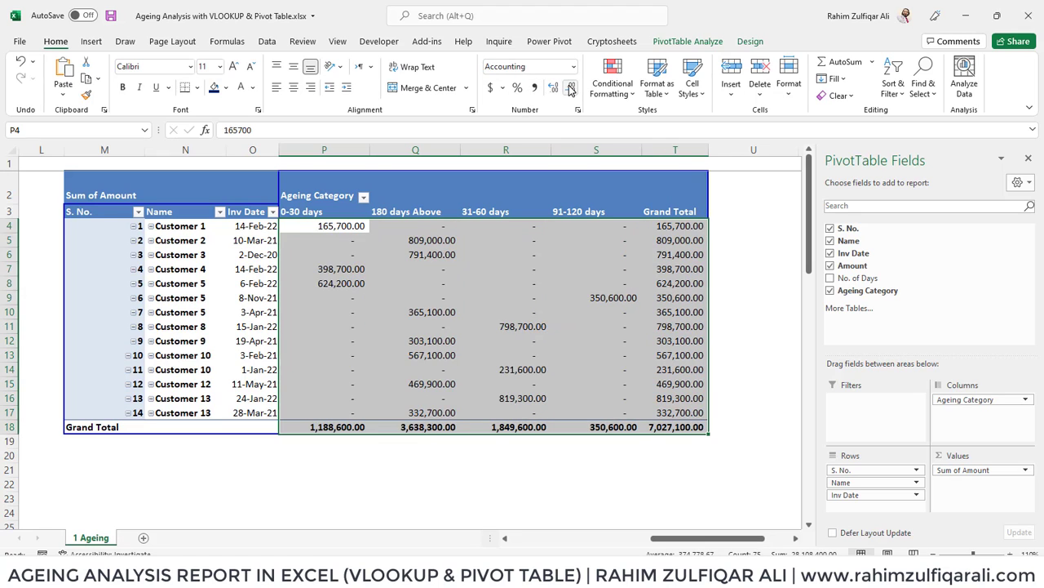
click(570, 87)
click(570, 87)
click(435, 239)
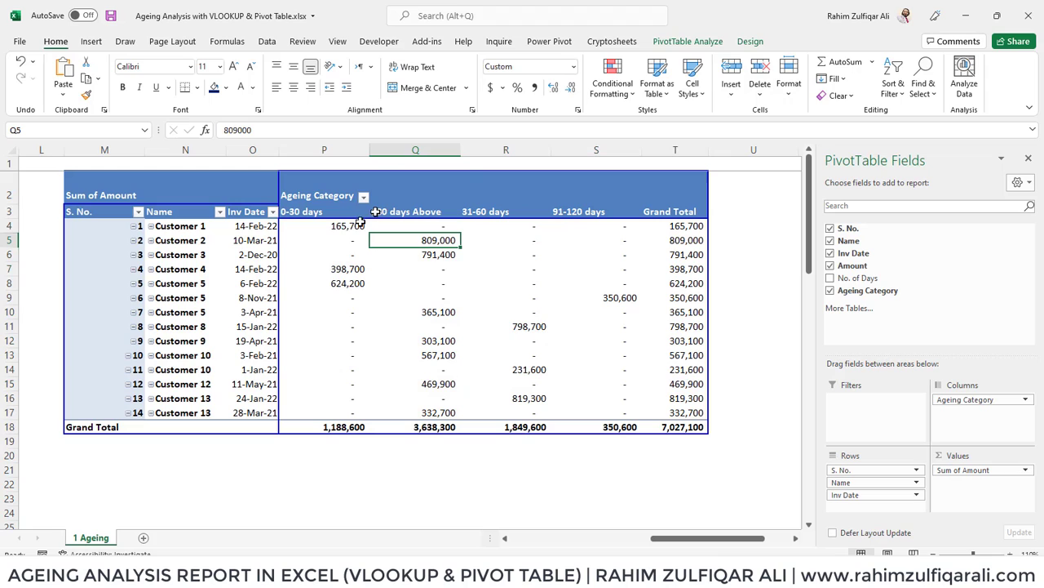
Move the 180 days Above column of the PivotTable to directly after the 91-120 days column
click(321, 212)
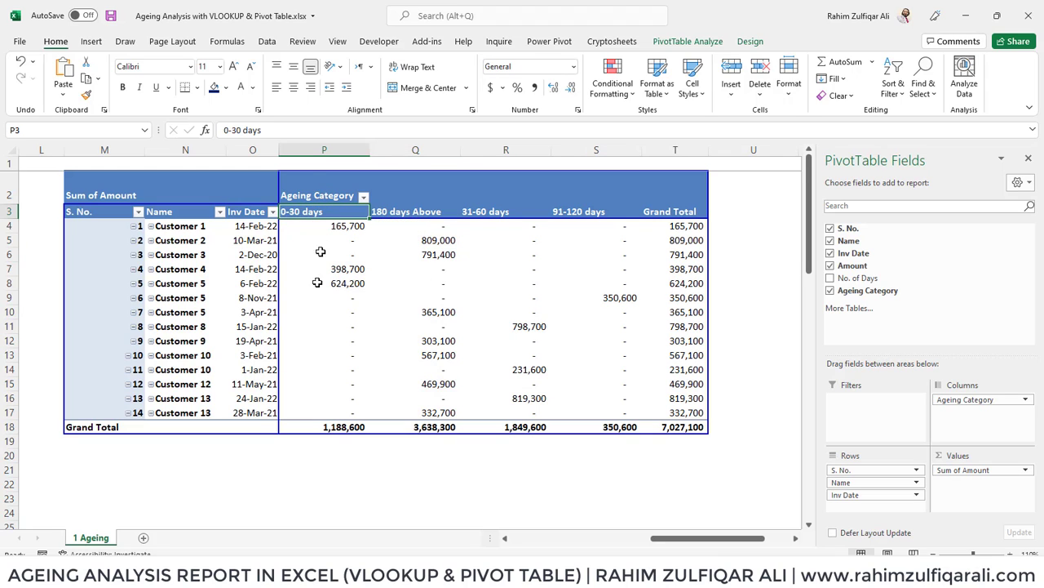
click(407, 213)
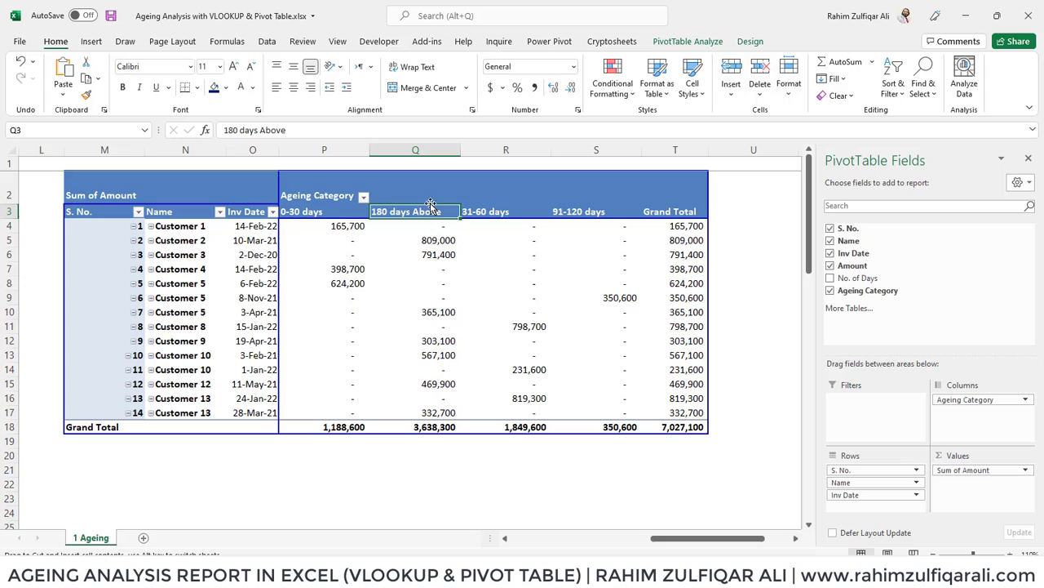
drag(430, 205, 629, 214)
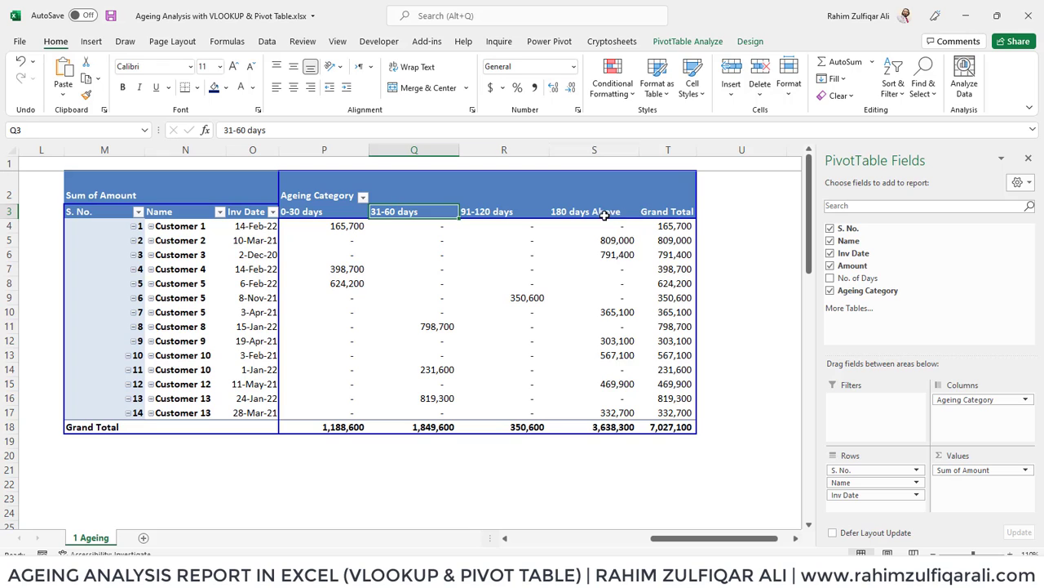
click(616, 209)
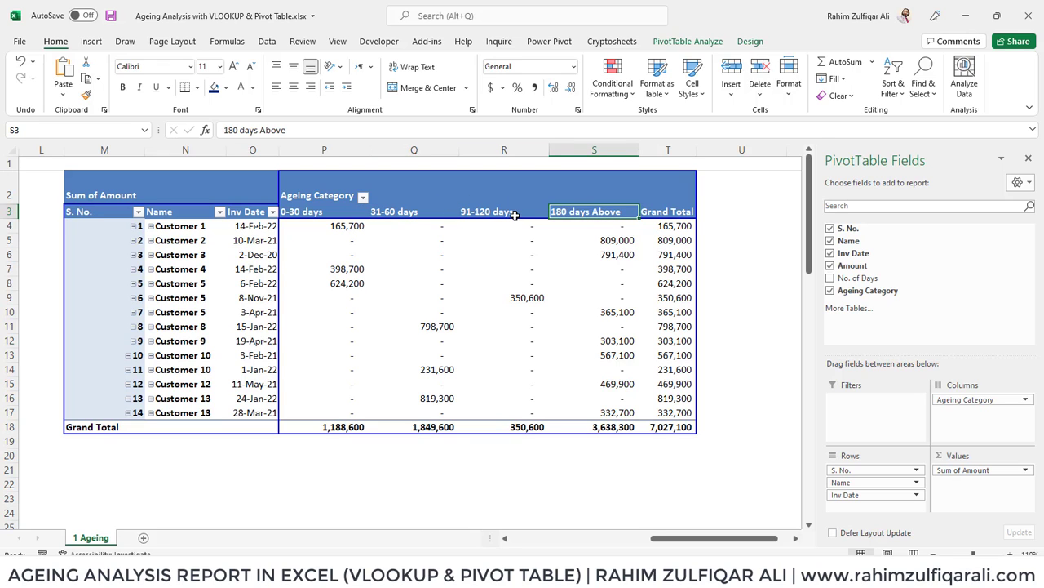
Change the invoice date of Customer 1 in cell C3 to 2/28/2022
drag(651, 541, 507, 553)
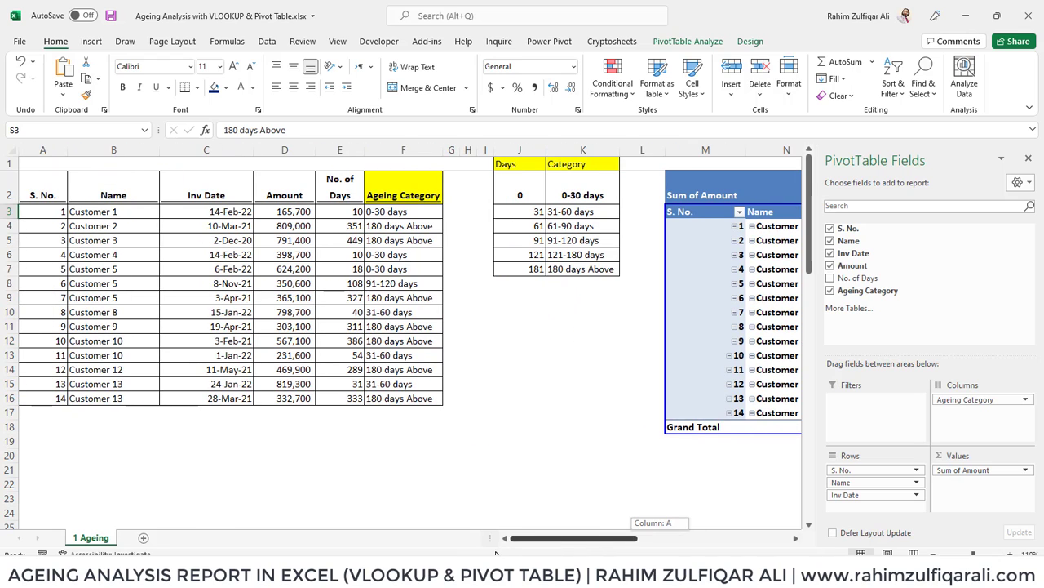
click(201, 212)
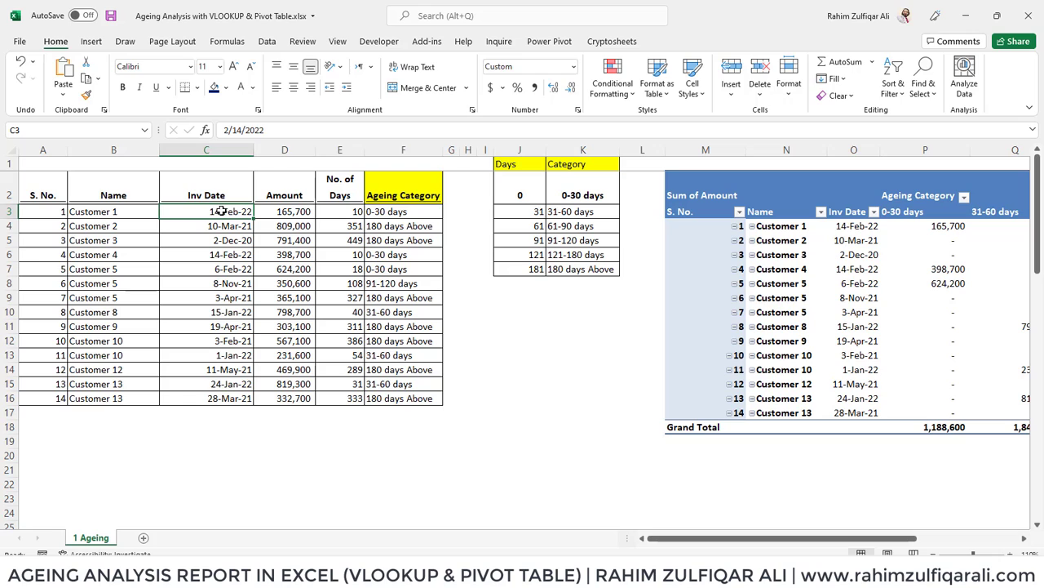
double_click(222, 211)
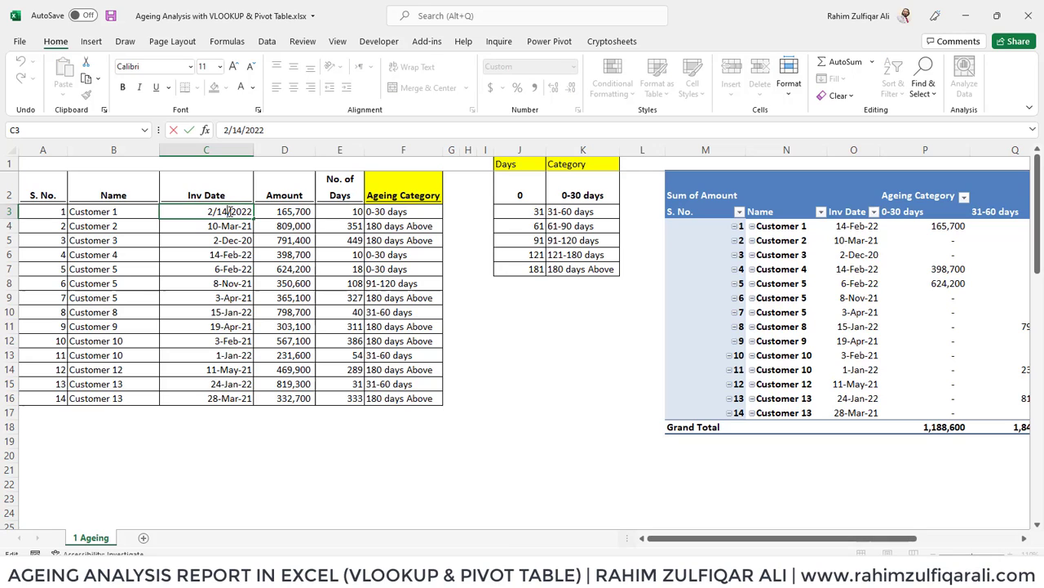
key(BackSpace)
key(BackSpace)
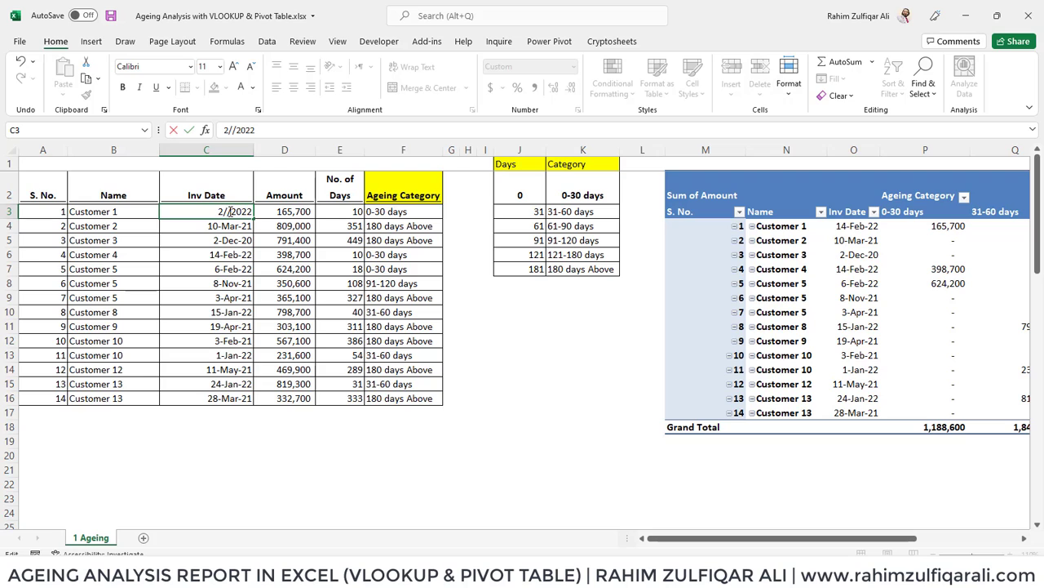
text(28)
key(Return)
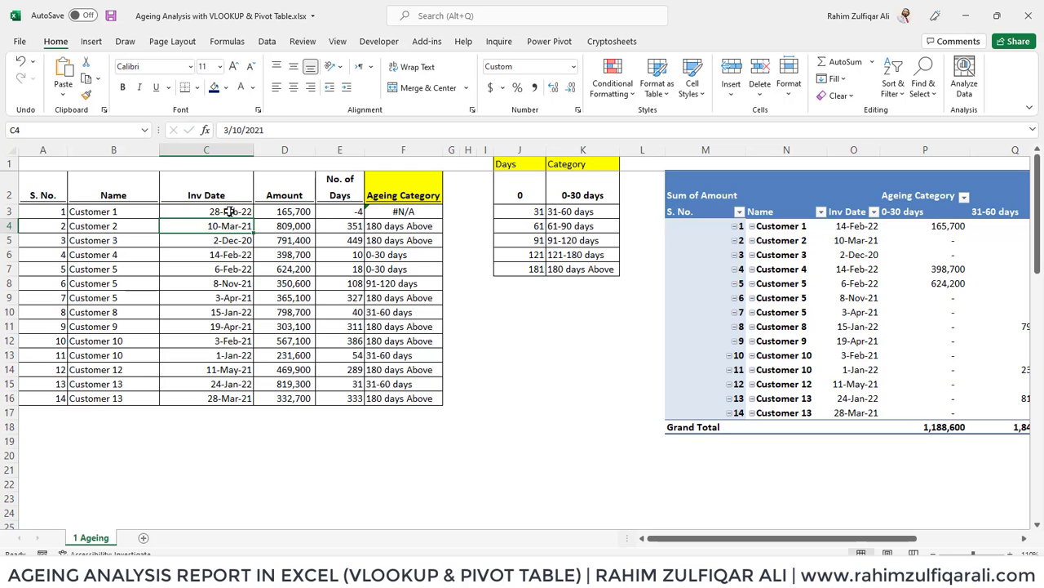
Examine the No. of Days and Ageing Category formulas in row 3 against the Days and Category lookup table
key(Up)
key(Right)
key(Right)
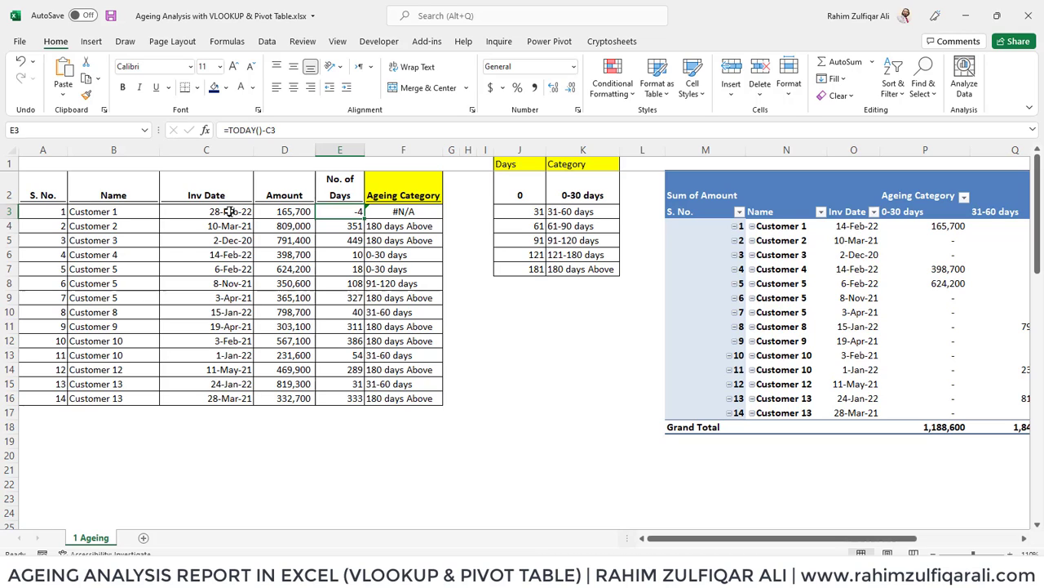
key(Right)
key(Right)
key(Left)
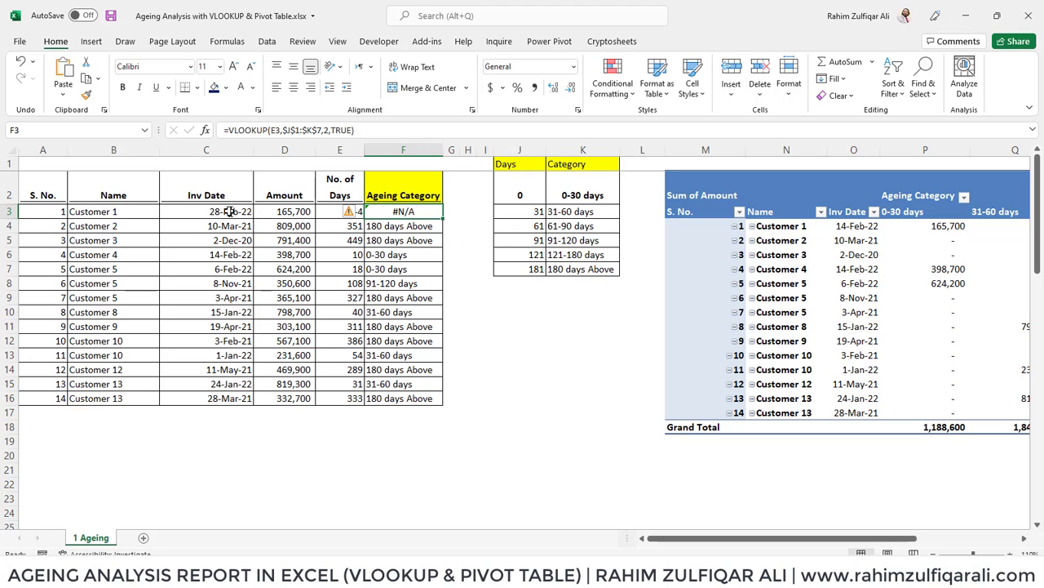
key(Right)
key(Right)
key(Right)
key(Right)
key(Right)
key(Up)
key(Up)
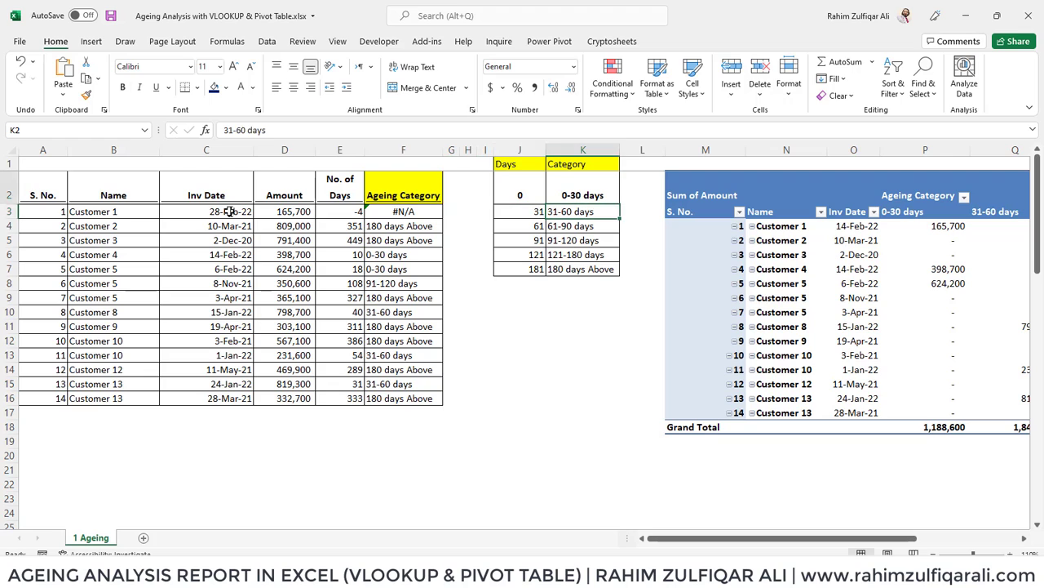
key(Left)
key(Down)
key(Down)
key(Down)
key(Right)
key(Up)
key(Up)
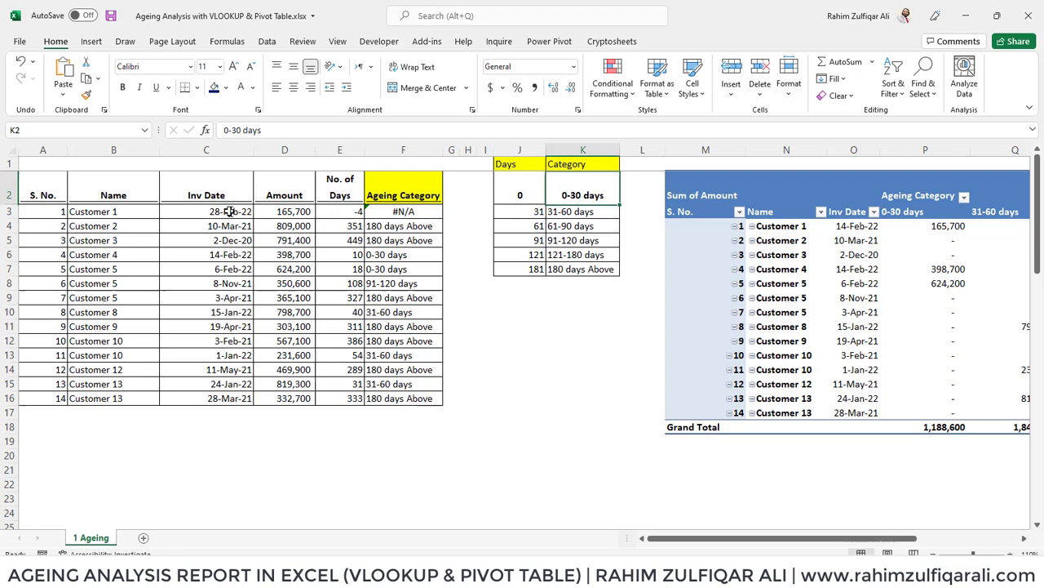
key(Left)
key(Left)
key(Left)
key(Left)
key(Left)
key(Left)
key(Down)
key(Right)
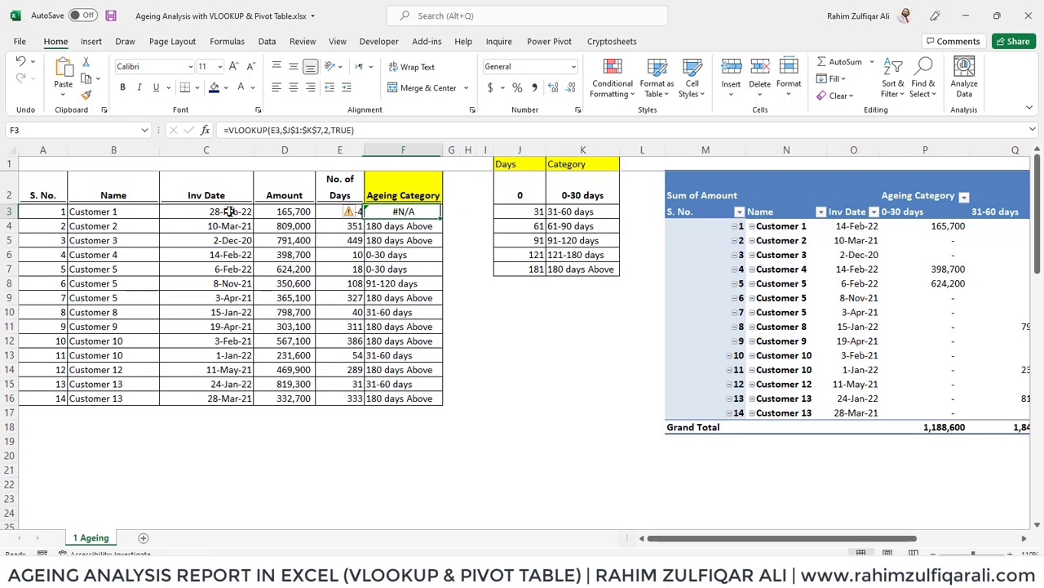
Wrap the VLOOKUP formula in cell F3 in an IFERROR function that returns "Not Due" on error
key(F2)
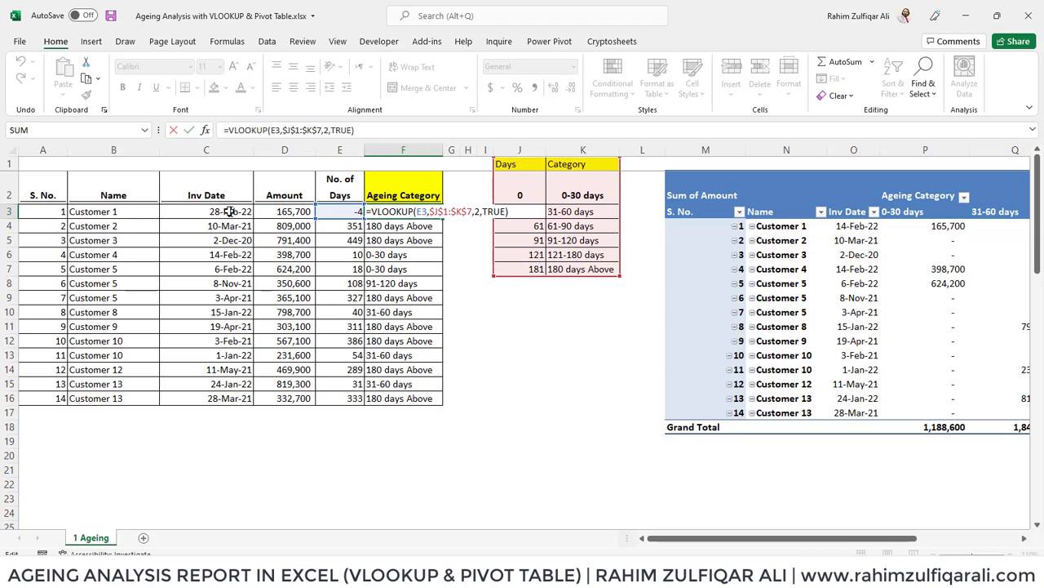
key(Left)
key(Left)
key(Left)
key(Left)
key(Left)
key(Left)
key(Left)
key(Left)
key(Left)
key(Left)
text(IFERROR()
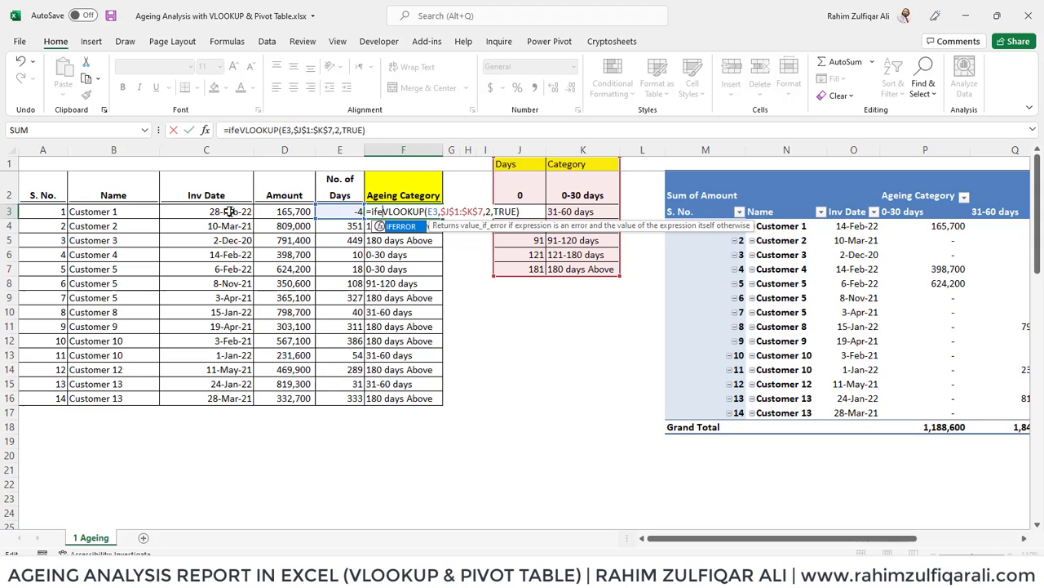
key(Right)
key(Right)
key(Right)
key(Right)
key(Right)
key(Right)
key(Right)
key(Right)
key(Right)
key(Right)
key(Right)
key(Right)
key(Right)
key(Right)
key(Right)
key(Right)
key(Right)
key(Right)
key(Right)
key(Right)
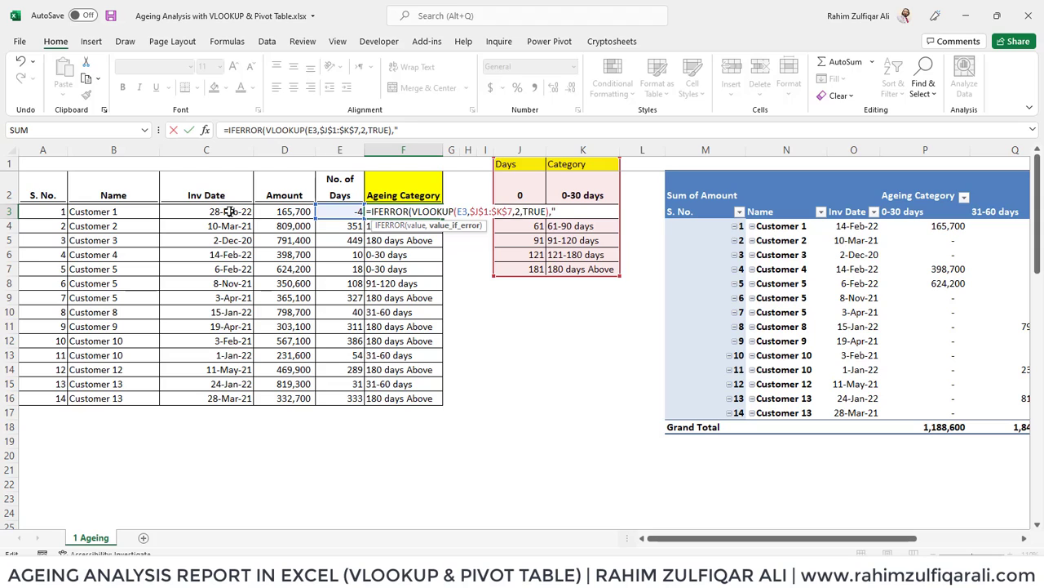
text(,"Not Due"))
key(Return)
key(Up)
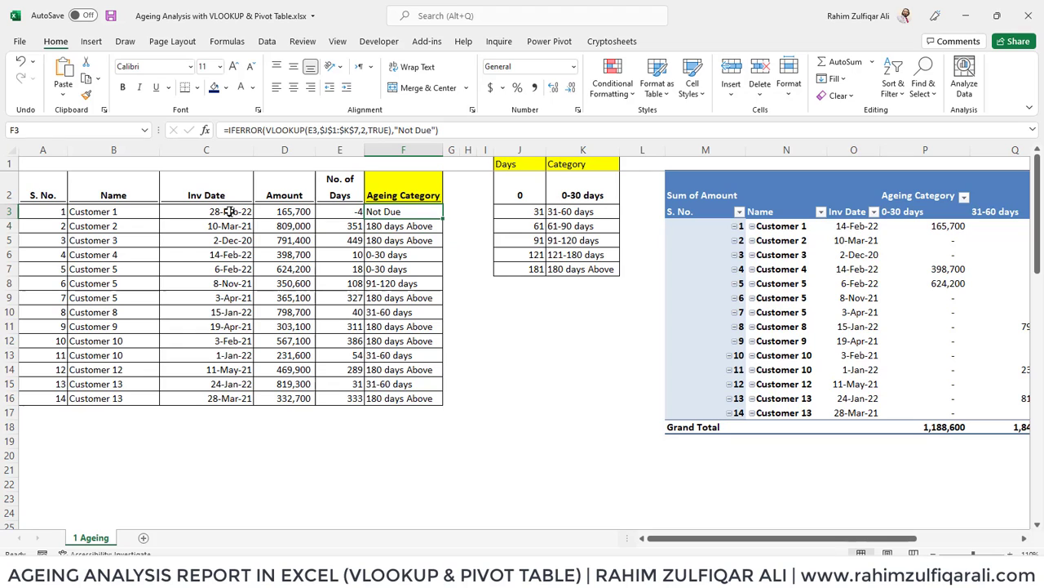
Fill the IFERROR formula from F3 down through the rest of the Ageing Category column
key(ctrl+shift+Down)
key(ctrl+d)
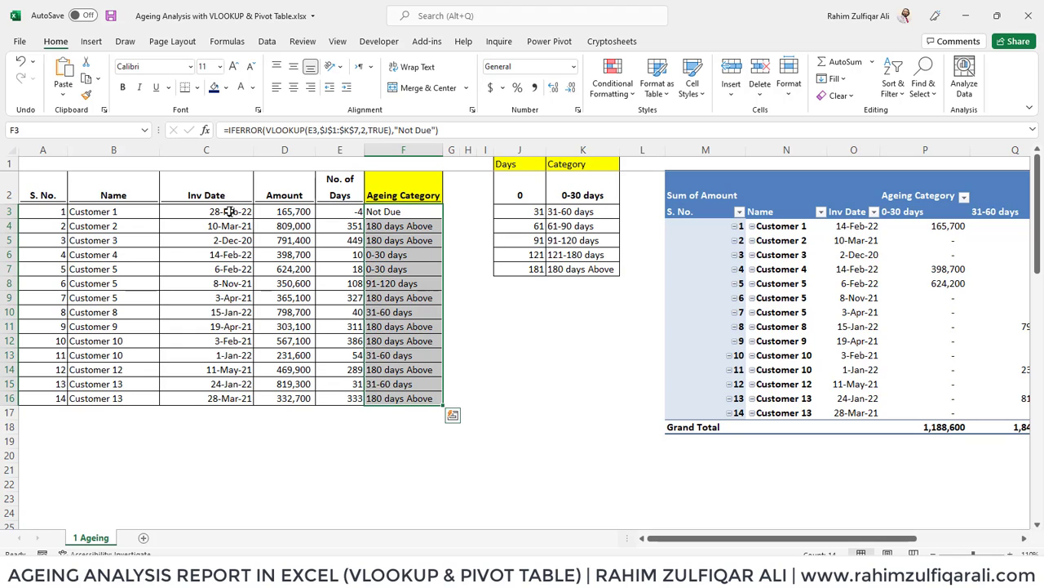
key(Up)
key(Left)
key(Down)
key(Right)
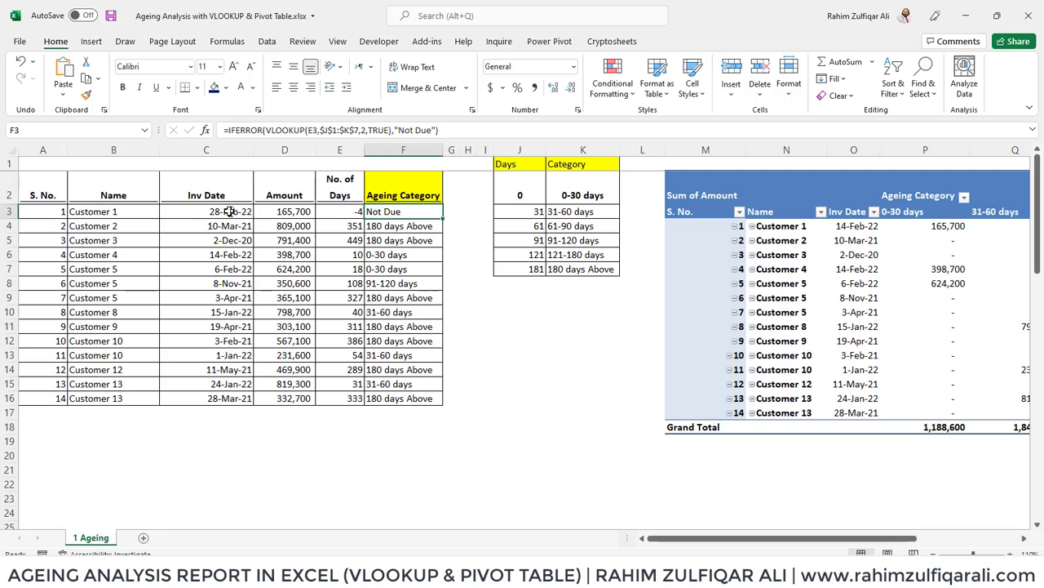
Refresh the PivotTable to bring in the changed invoice date and ageing category
drag(878, 541, 979, 540)
click(624, 256)
right_click(624, 256)
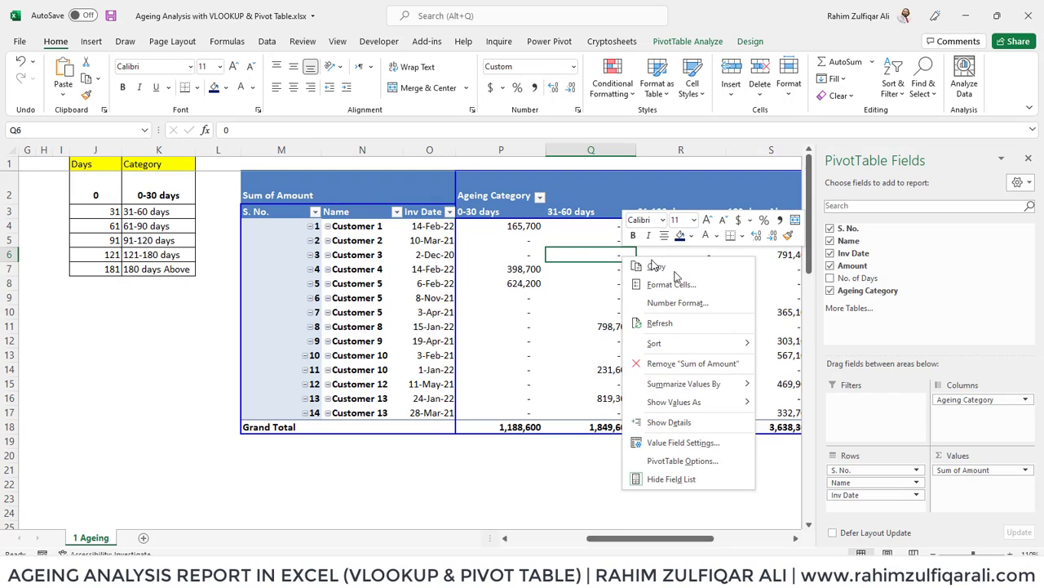
click(683, 324)
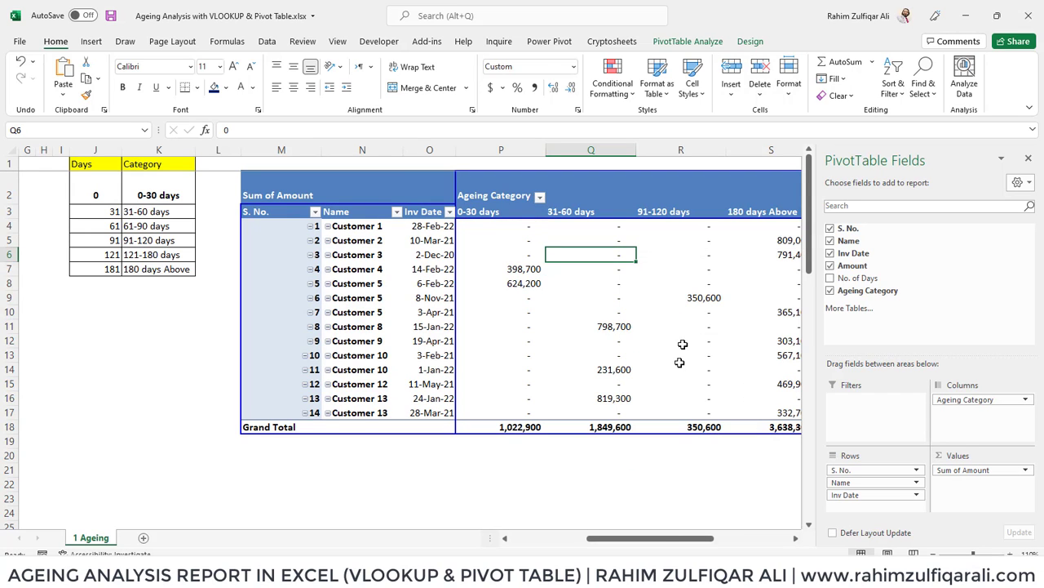
drag(662, 540, 732, 553)
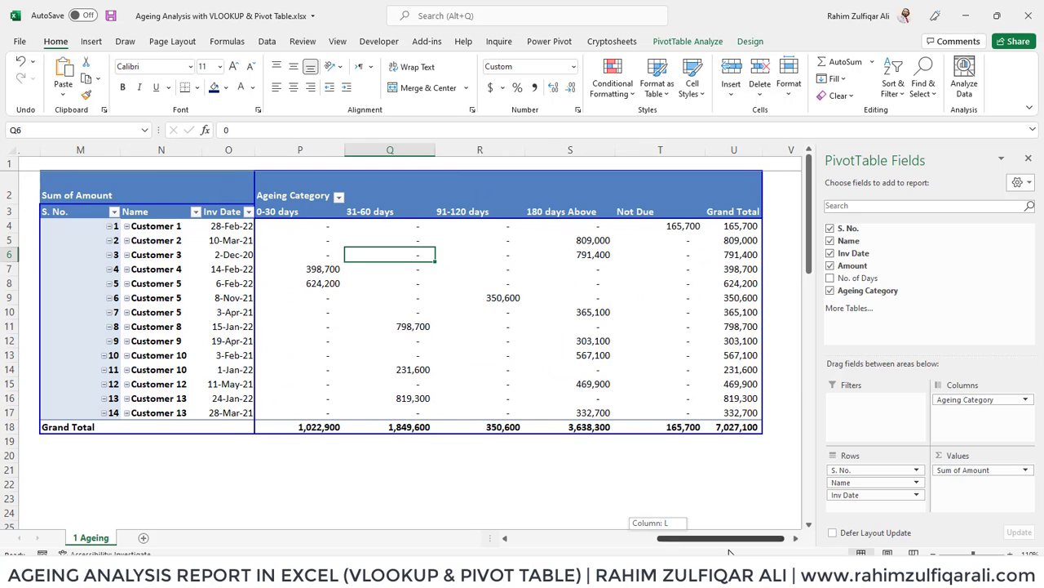
Move the Not Due column of the PivotTable to directly before the 0-30 days column
click(641, 227)
drag(633, 212, 643, 413)
click(619, 209)
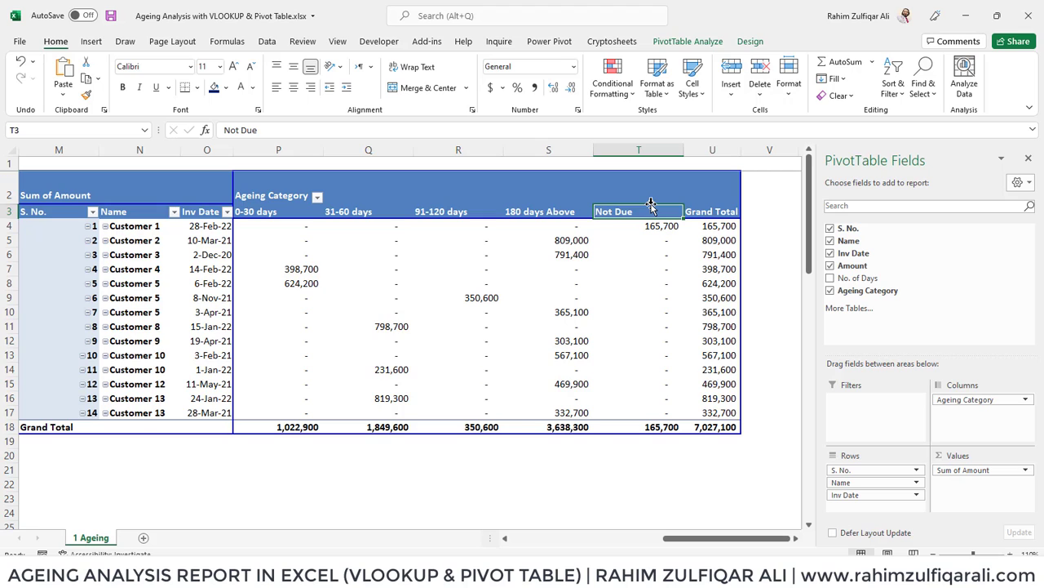
drag(650, 206, 250, 229)
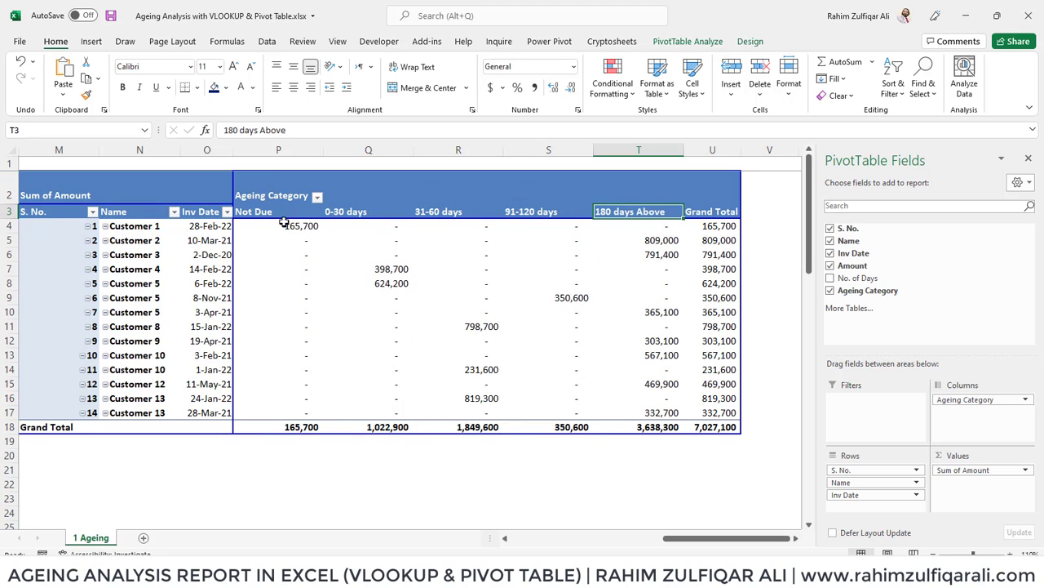
click(433, 243)
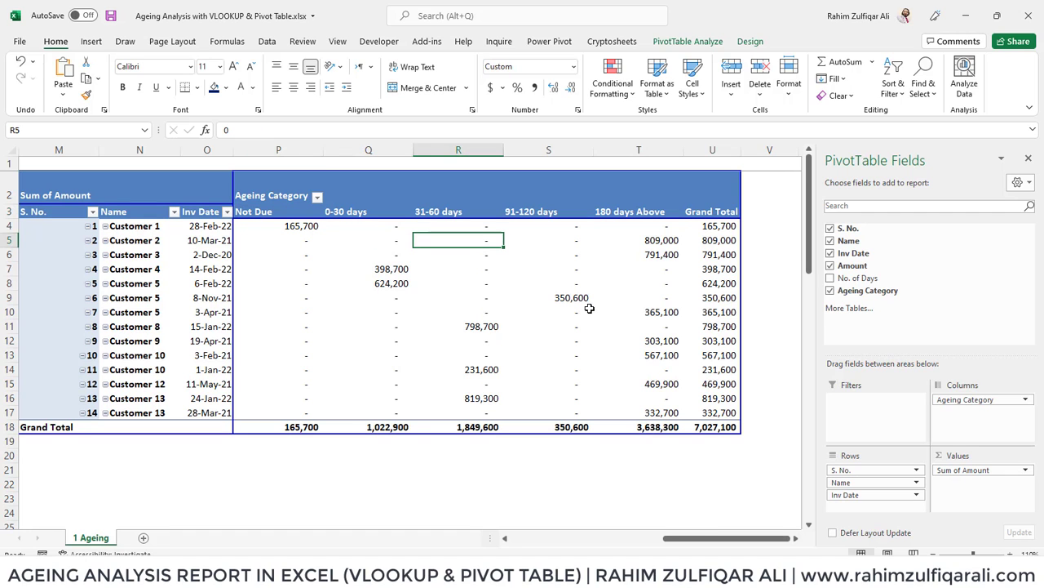
Hide the PivotTable Fields list so the source table and the PivotTable fit side by side
drag(674, 541, 702, 549)
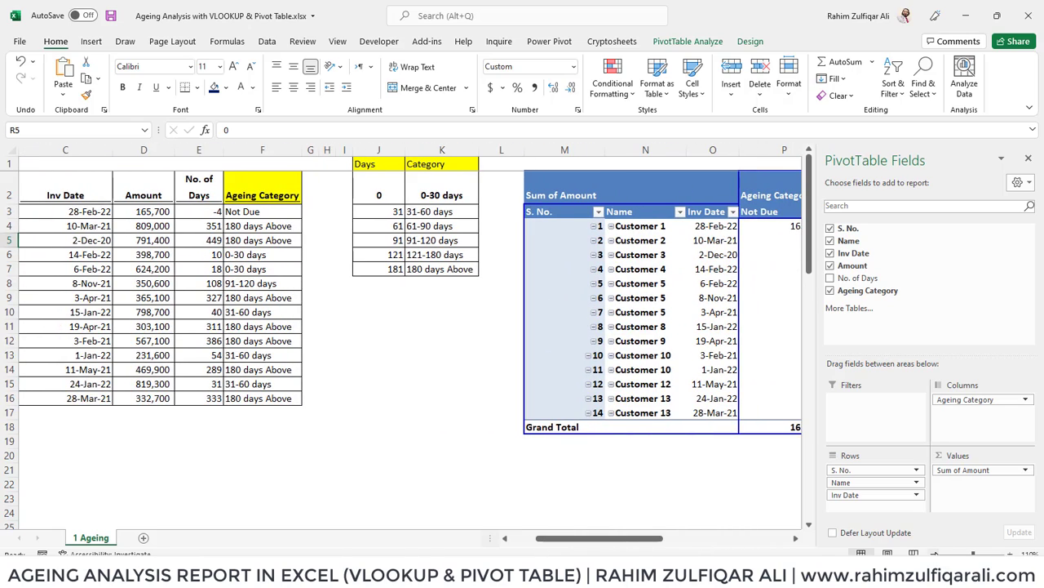
ctrl+scroll(571, 327, down, 3)
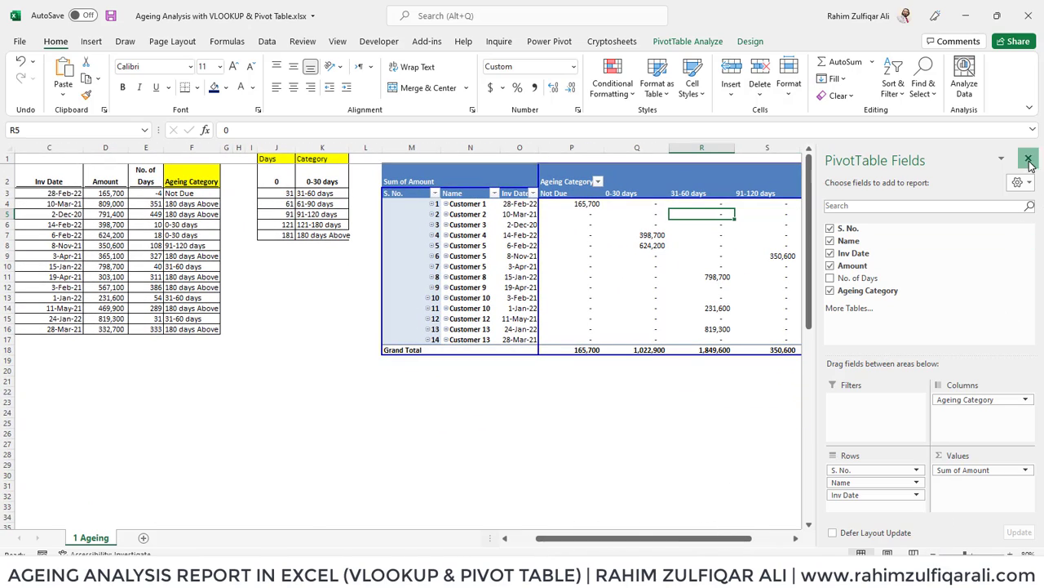
click(1029, 159)
drag(771, 545, 744, 545)
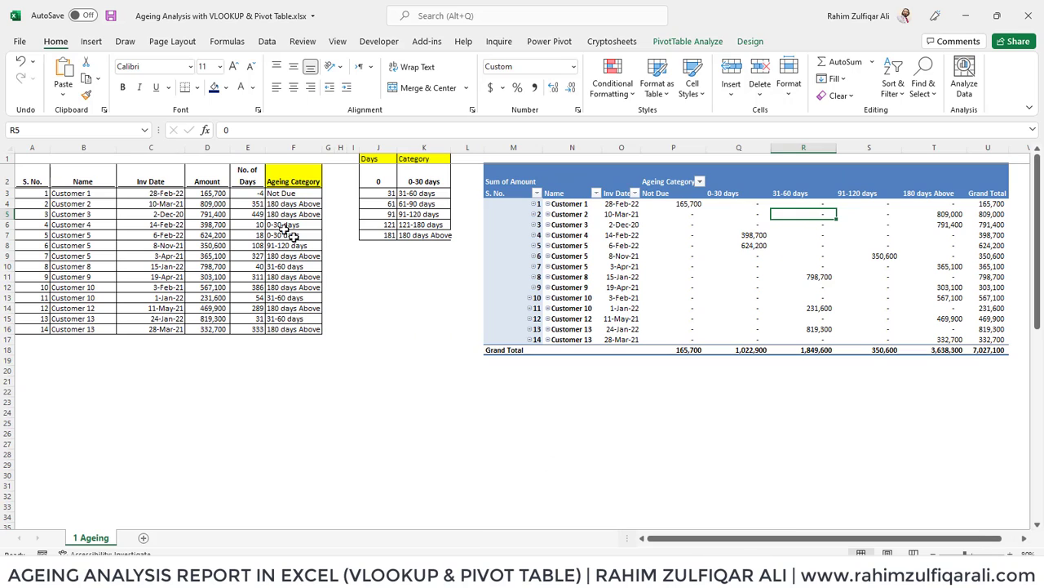
Examine the VLOOKUP arguments and the Not Due error value of the IFERROR formula in F3
click(278, 194)
double_click(296, 192)
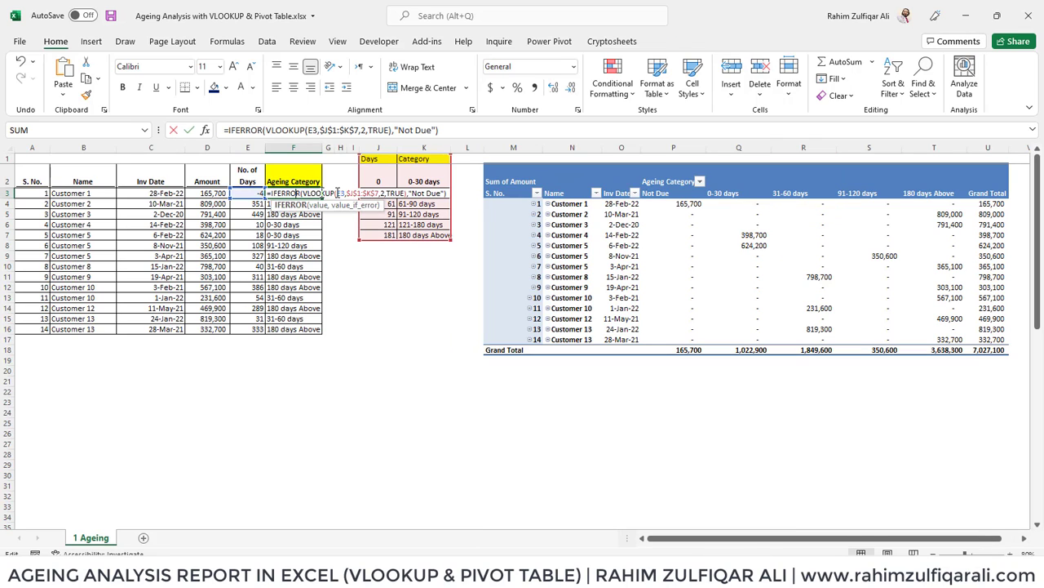
click(351, 193)
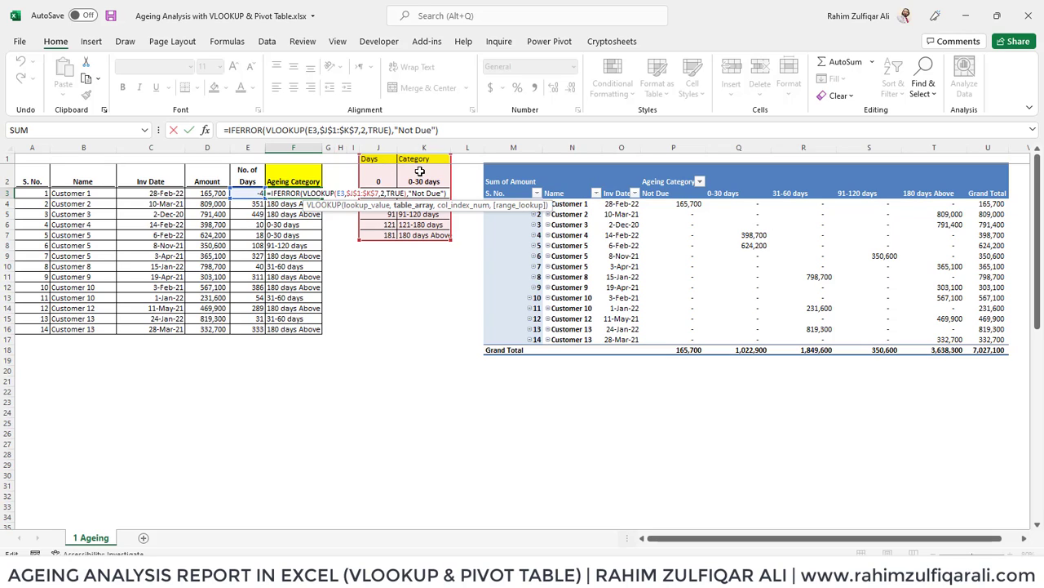
click(340, 192)
drag(284, 196, 303, 195)
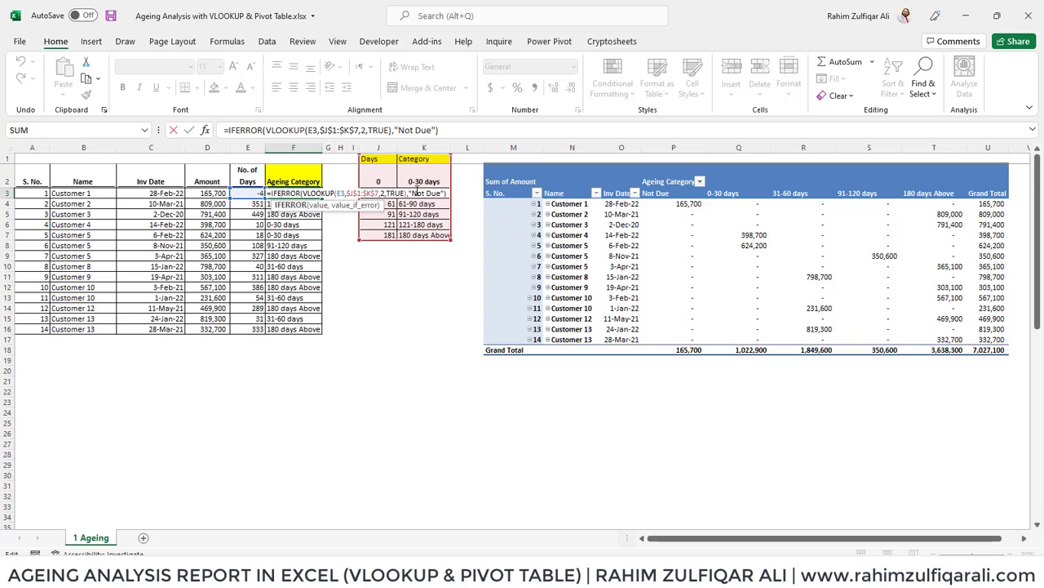
click(417, 194)
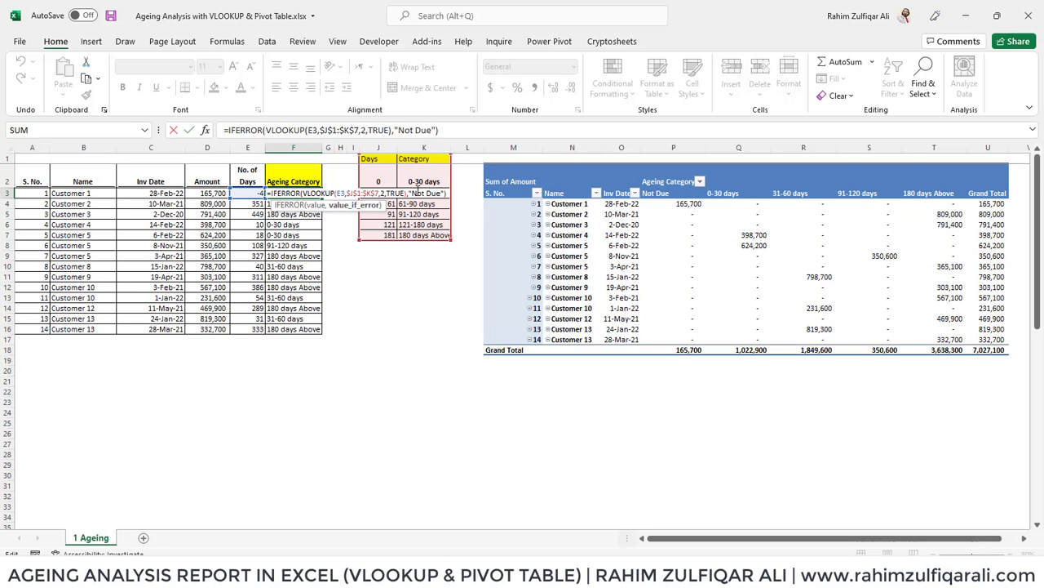
key(Escape)
Check the No. of Days values in the source table and refresh the PivotTable from the source data
click(720, 237)
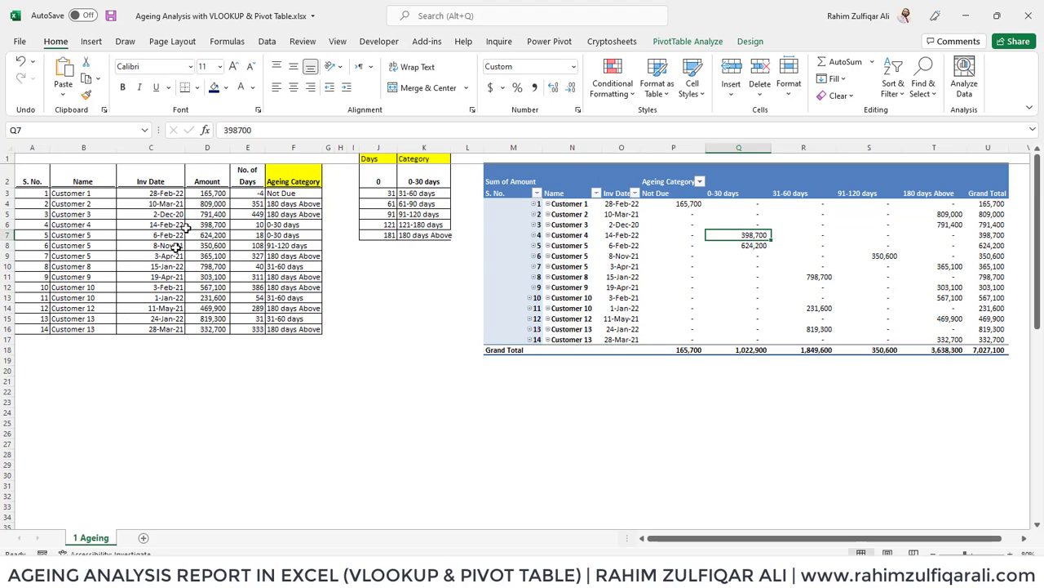
click(253, 196)
drag(255, 206, 255, 301)
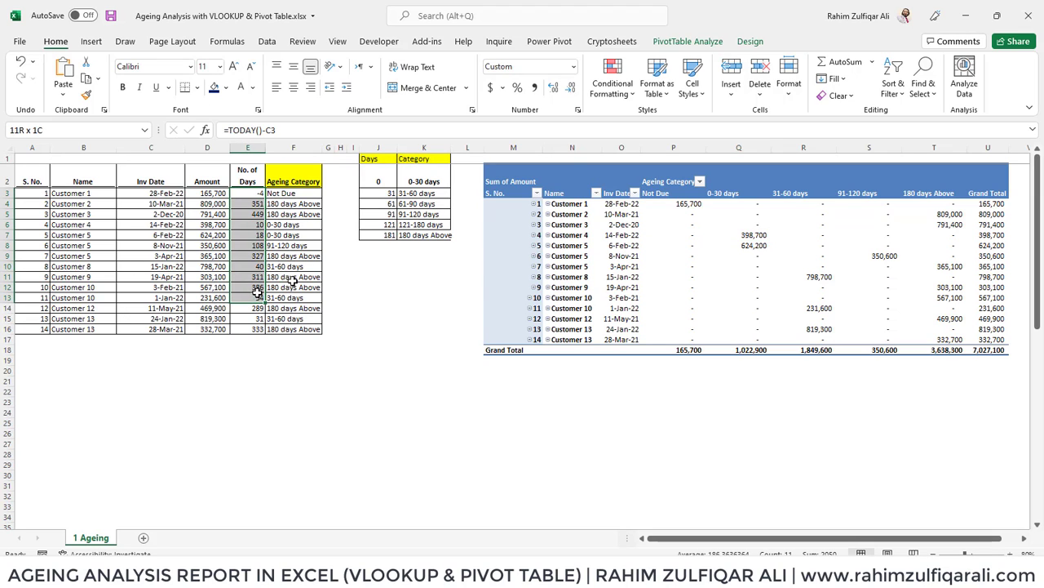
click(739, 234)
right_click(743, 224)
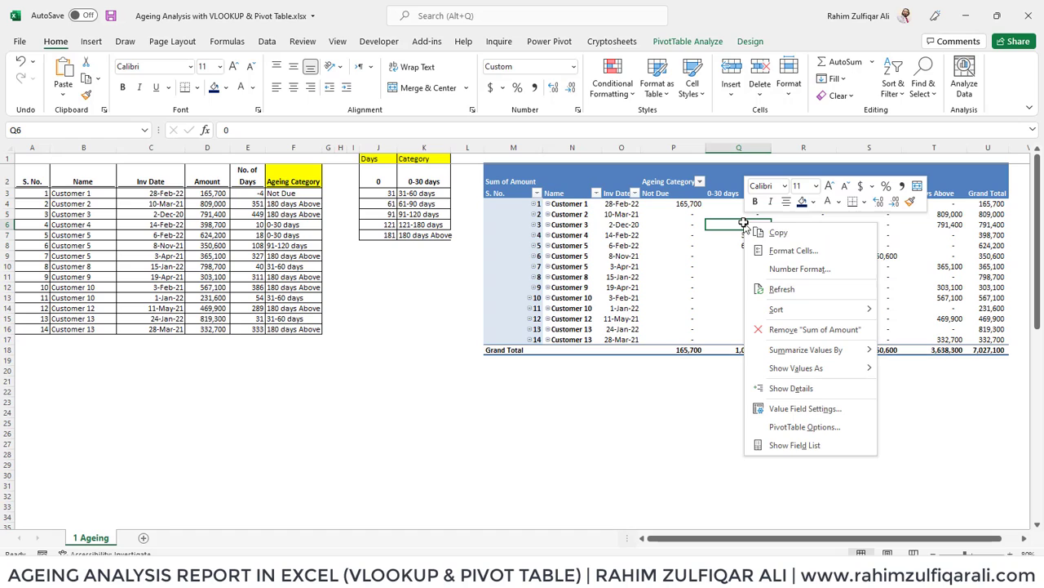
click(782, 290)
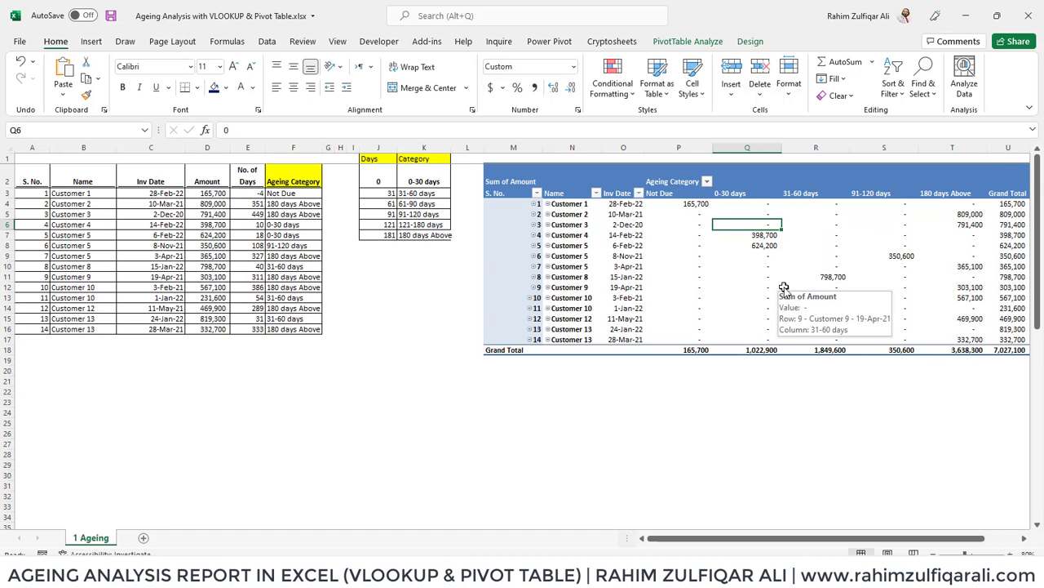
click(694, 204)
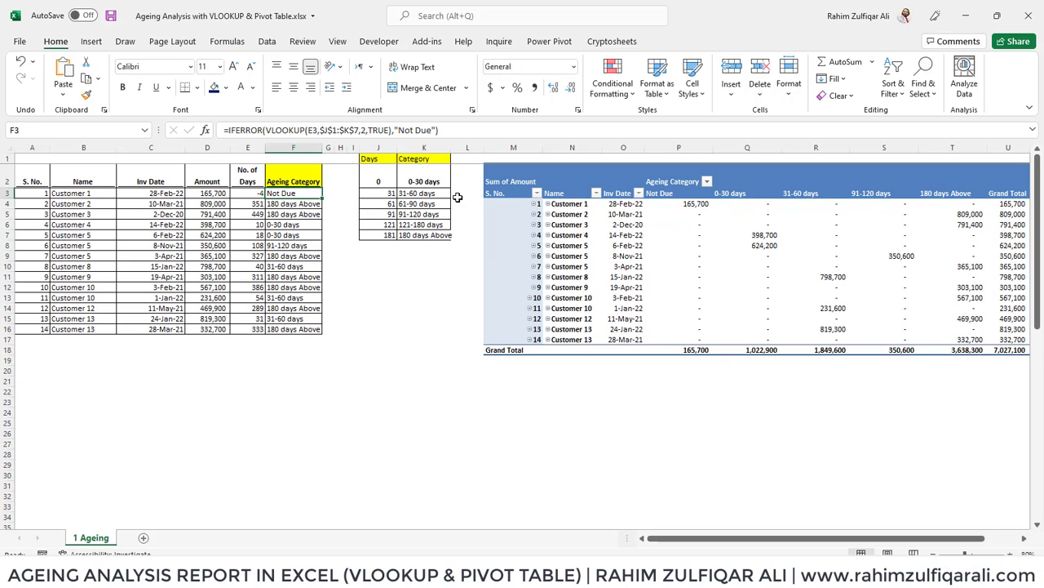